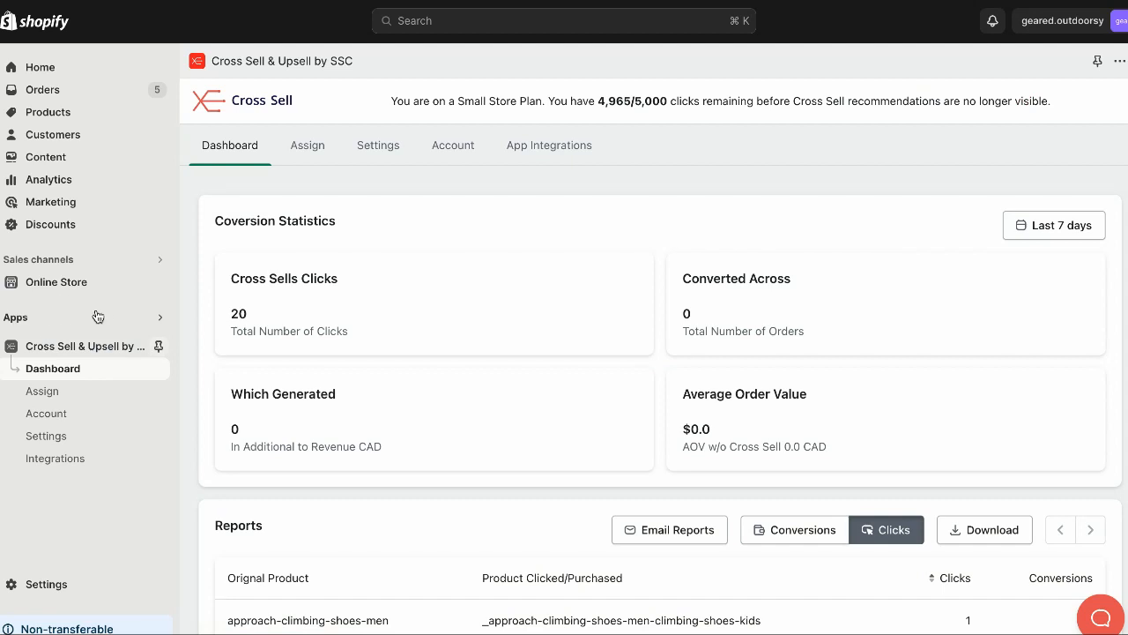
# - Pin the Cross Sell & Upsell app to the navigation and look over its dashboard statistics and reports
pyautogui.click(158, 347)
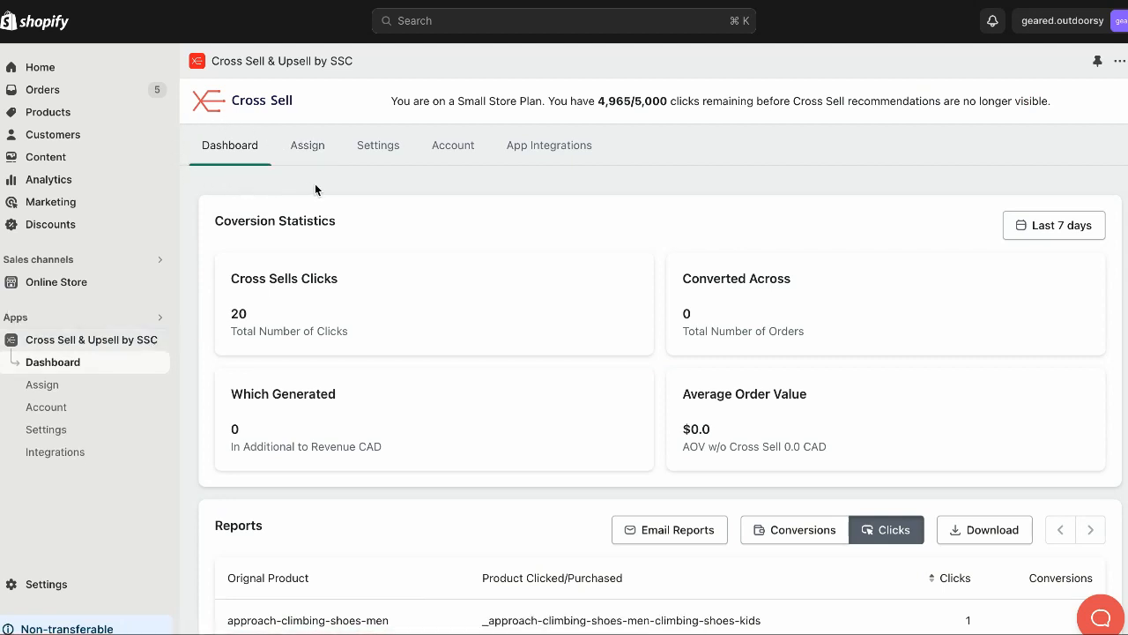
pyautogui.scroll(-3, 315, 184)
pyautogui.scroll(-2, 315, 183)
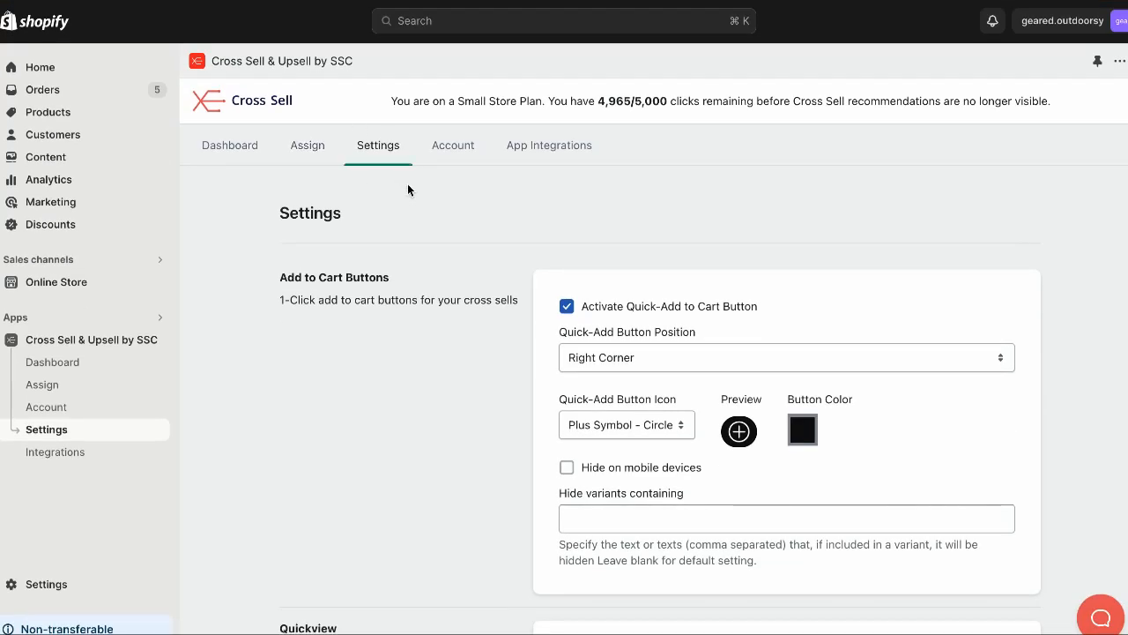
# - Review the app's settings, the page placements available for assigning cross sells, and the Beta AR Jacket (Black) storefront page
pyautogui.scroll(-2, 433, 225)
pyautogui.scroll(-3, 433, 227)
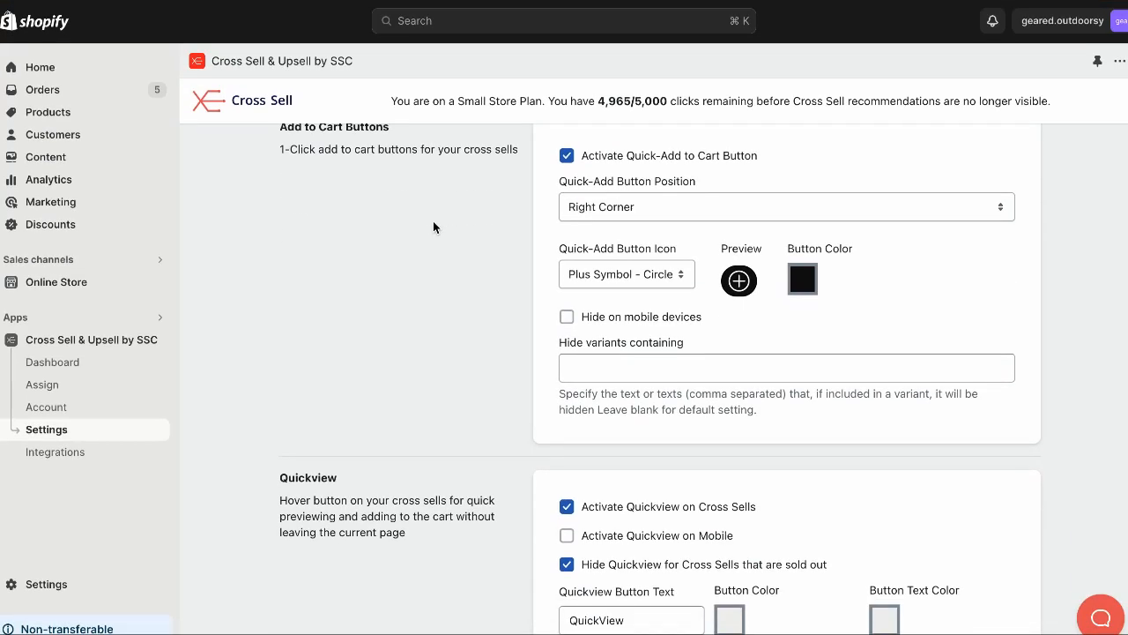
pyautogui.scroll(-2, 432, 228)
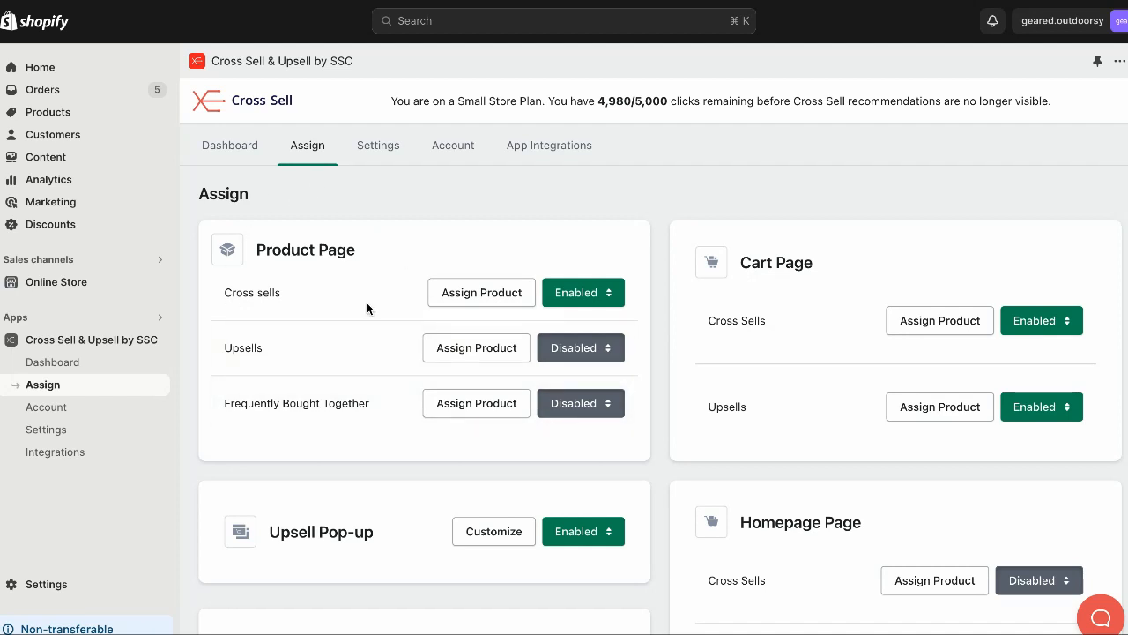
pyautogui.scroll(-3, 770, 308)
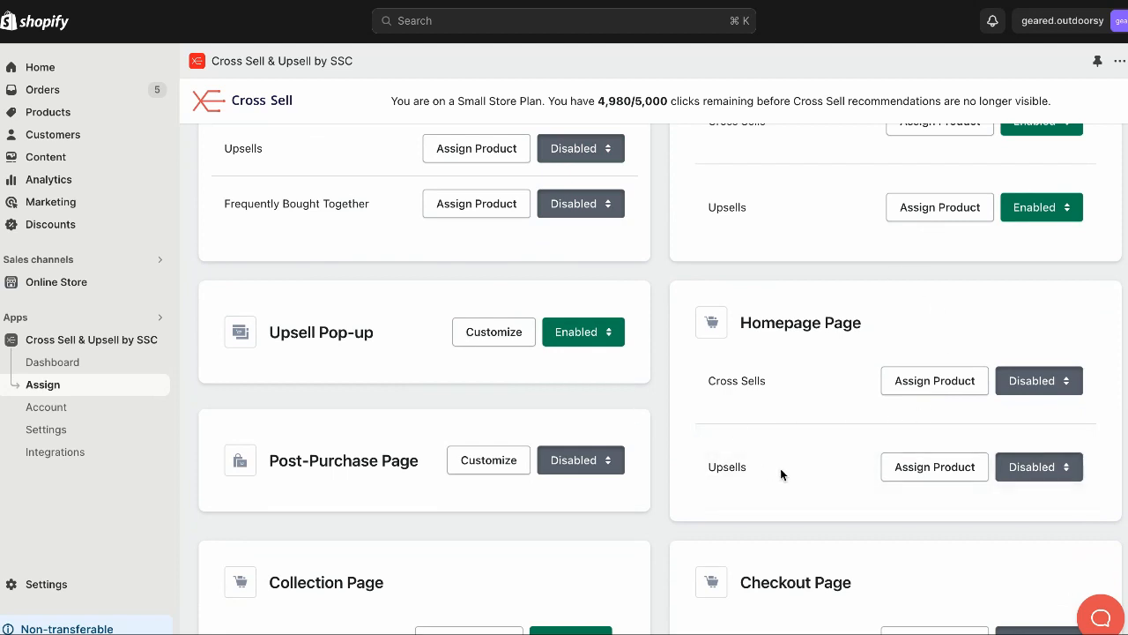
pyautogui.scroll(-2, 781, 471)
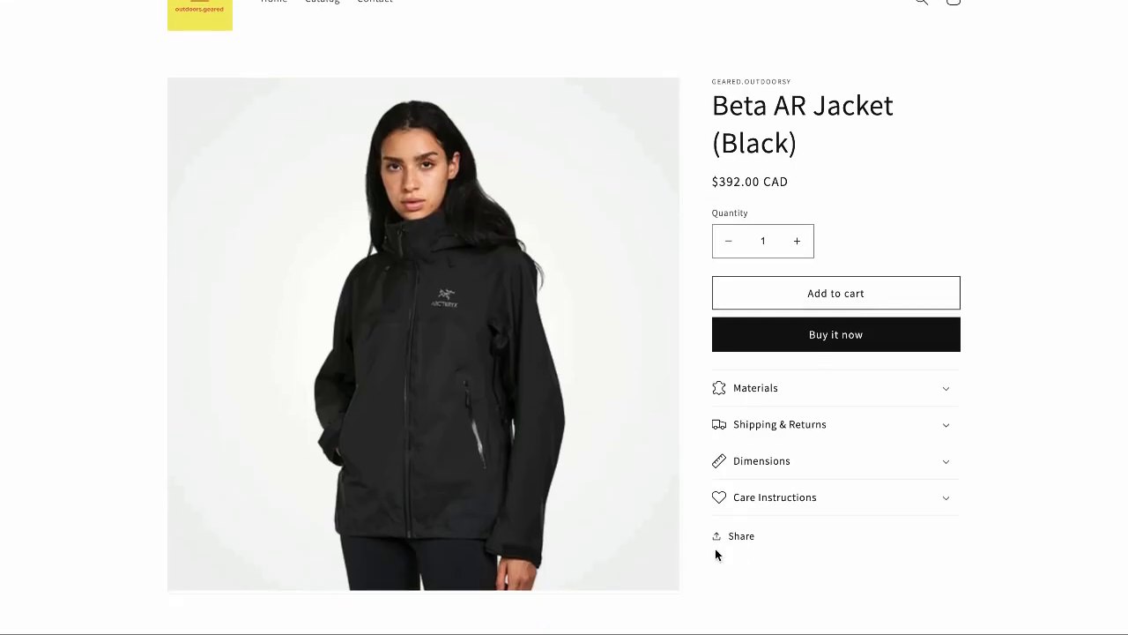
pyautogui.scroll(-2, 715, 548)
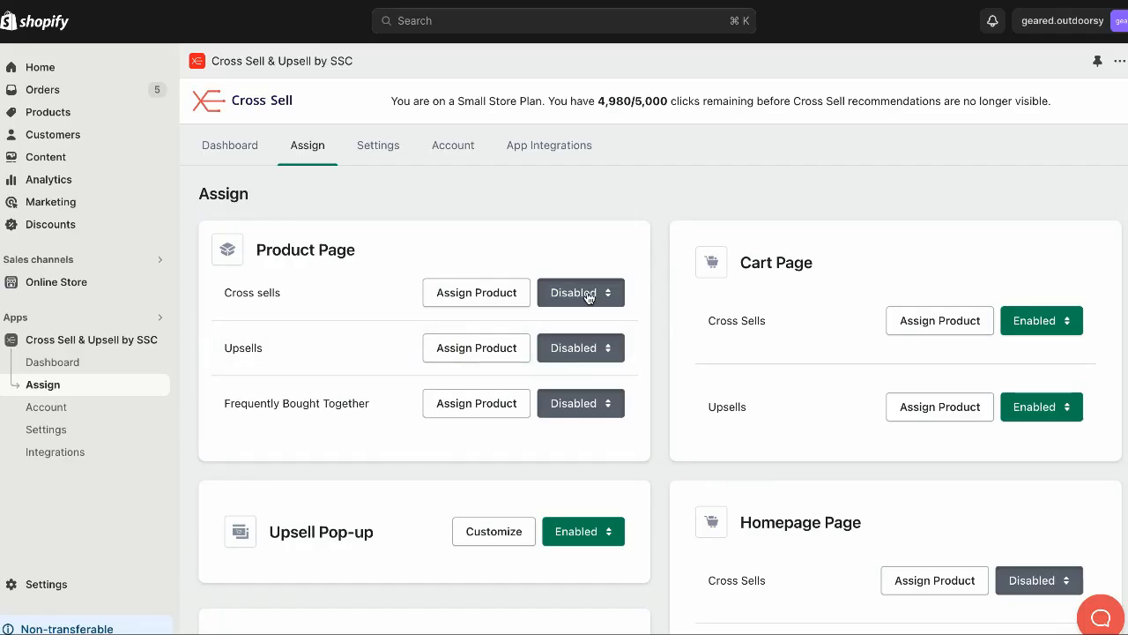
# - Enable Cross sells for the Product Page and keep their mode at Only show Handpicked Cross Sells
pyautogui.click(592, 292)
pyautogui.click(590, 333)
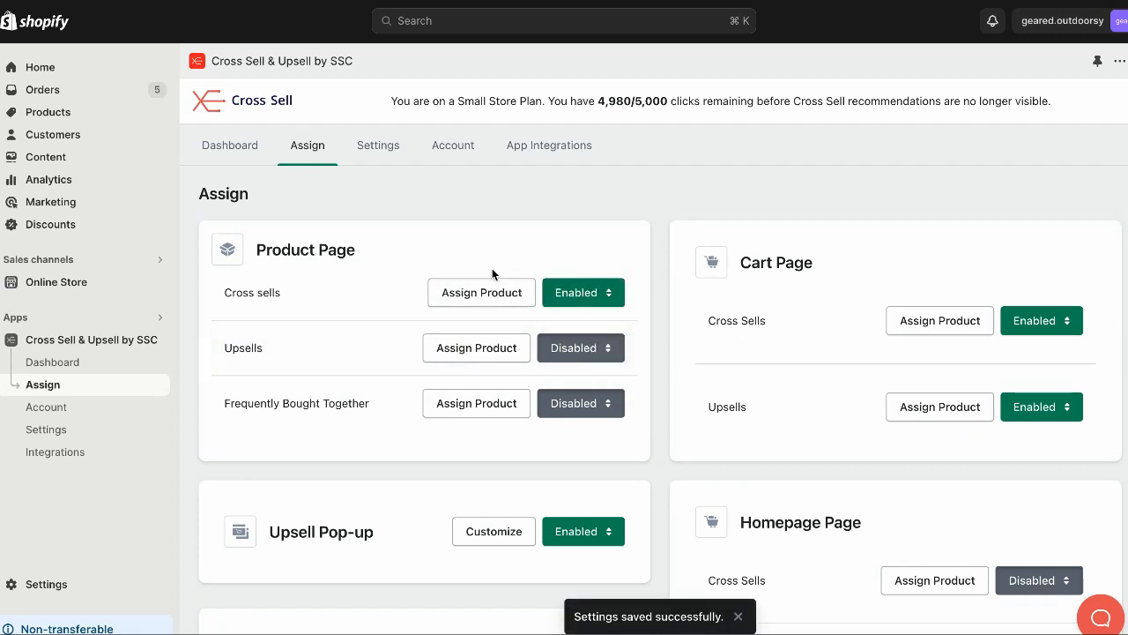
pyautogui.click(466, 297)
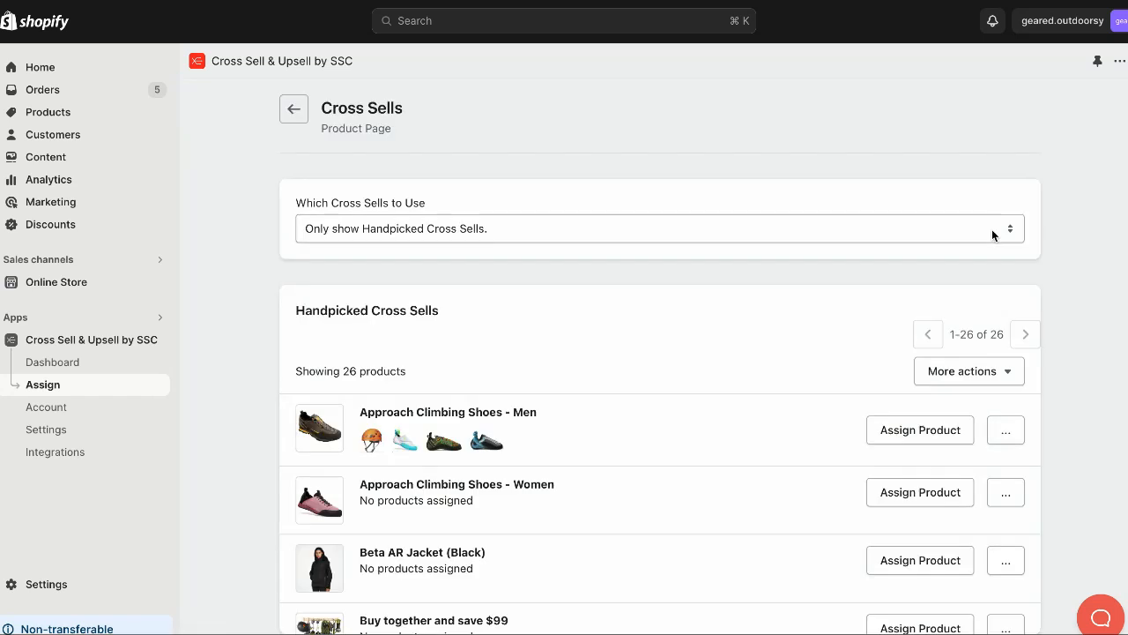
pyautogui.click(993, 235)
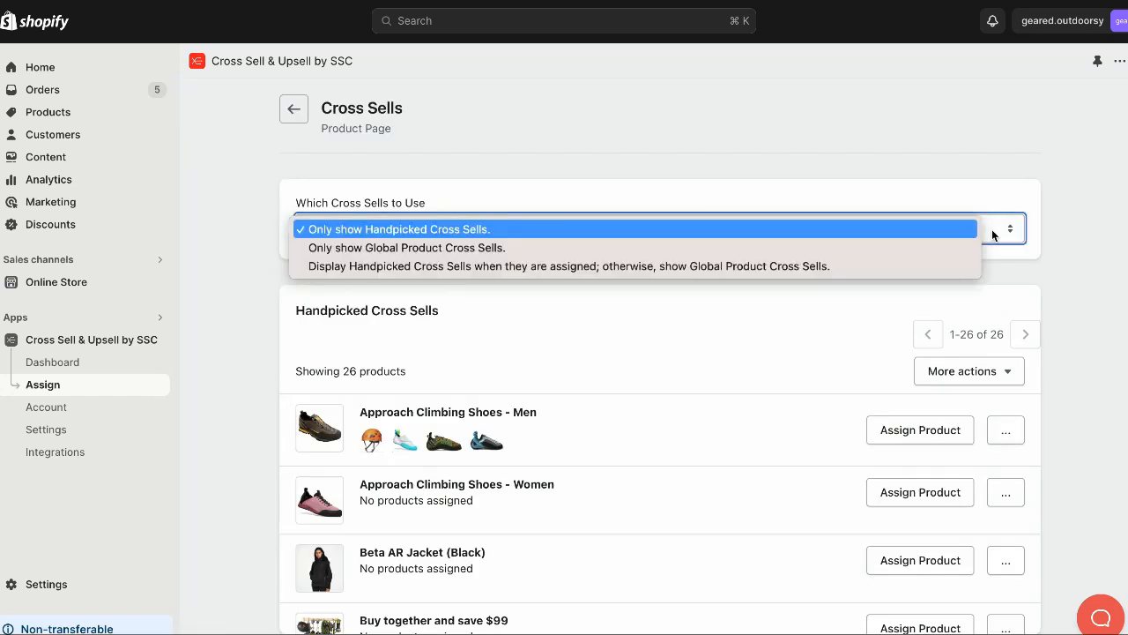
pyautogui.click(940, 233)
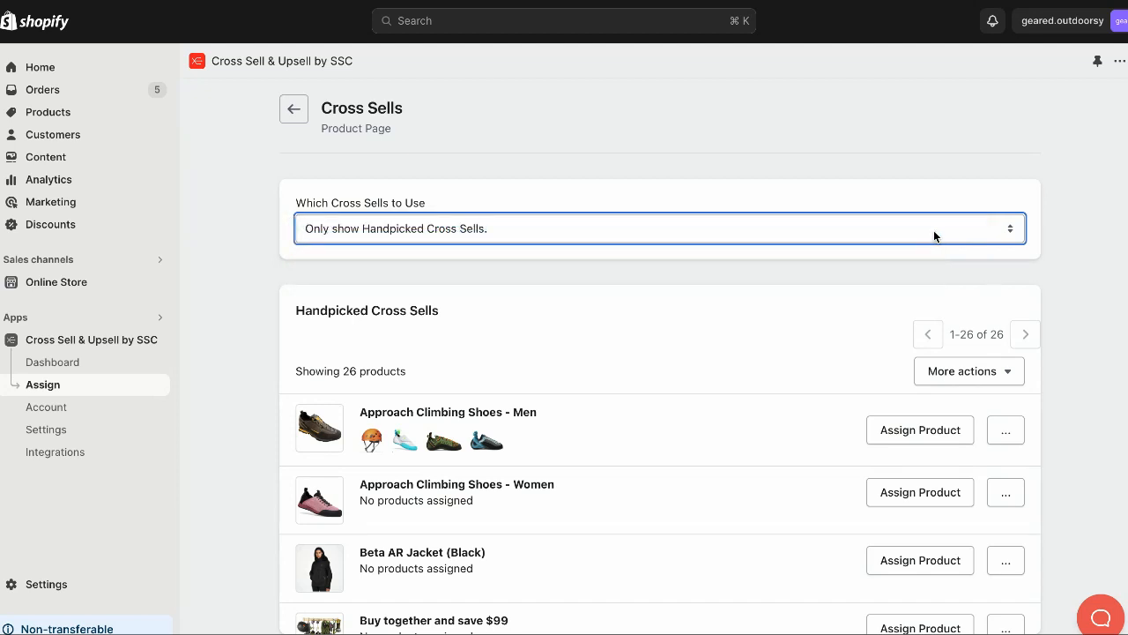
# - Assign both Approach Climbing Shoes (Men and Women), Climbing Shoes - Men and Climbing shoes - women as cross sells for Beta AR Jacket (Black)
pyautogui.click(899, 573)
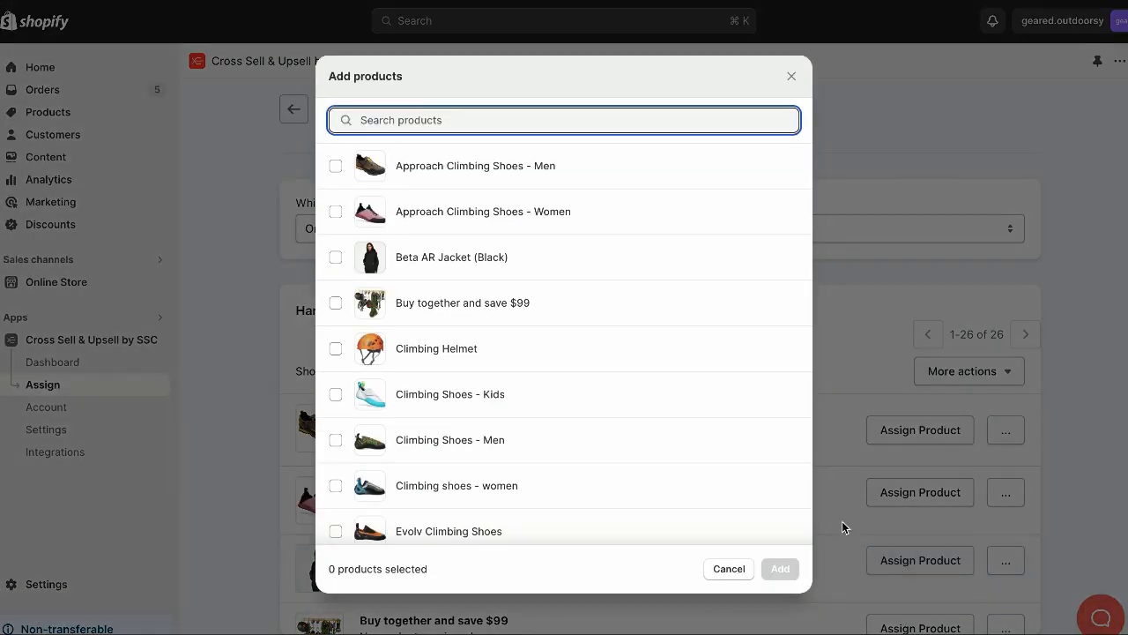
pyautogui.click(685, 185)
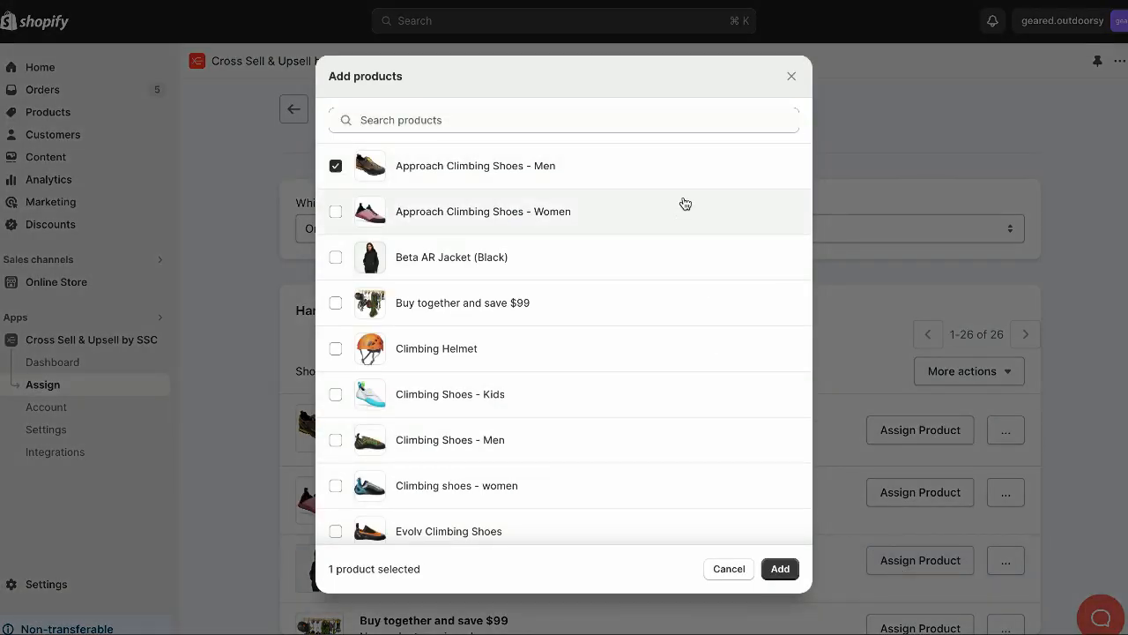
pyautogui.click(684, 208)
pyautogui.click(628, 438)
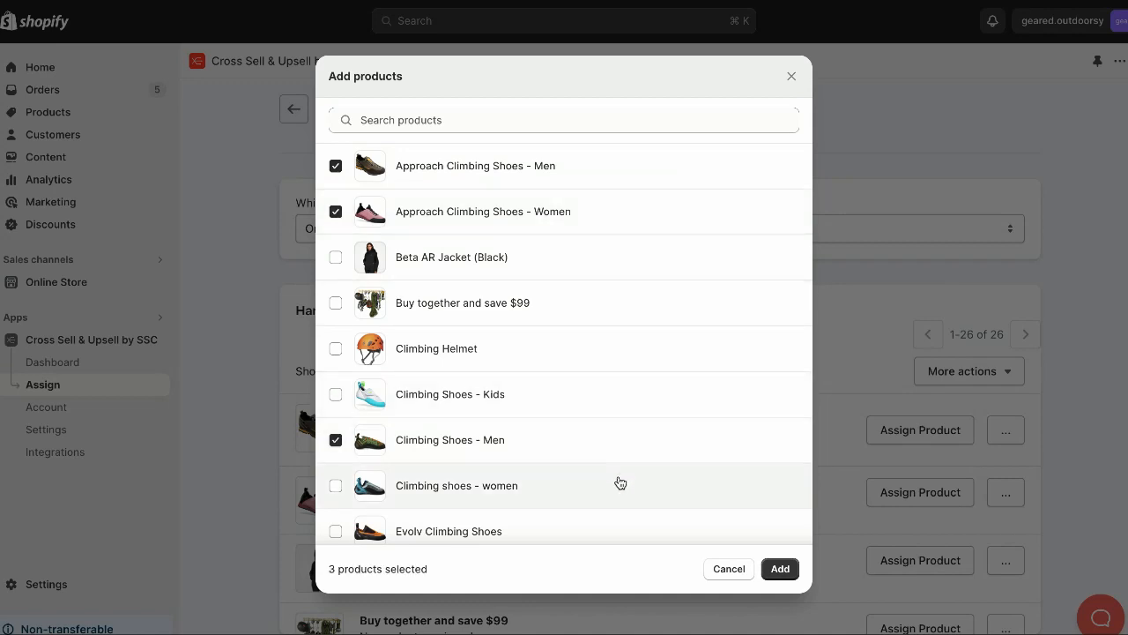
pyautogui.click(779, 570)
pyautogui.click(779, 570)
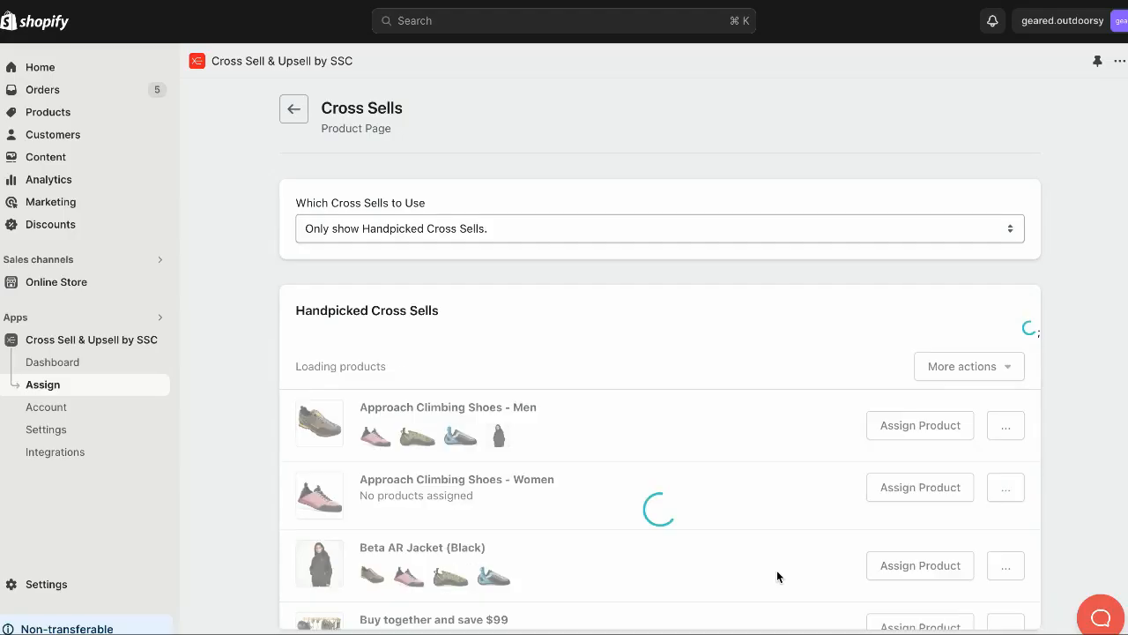
# - View Beta AR Jacket (Black) in the shop and check the recommendations below the product details
pyautogui.click(998, 575)
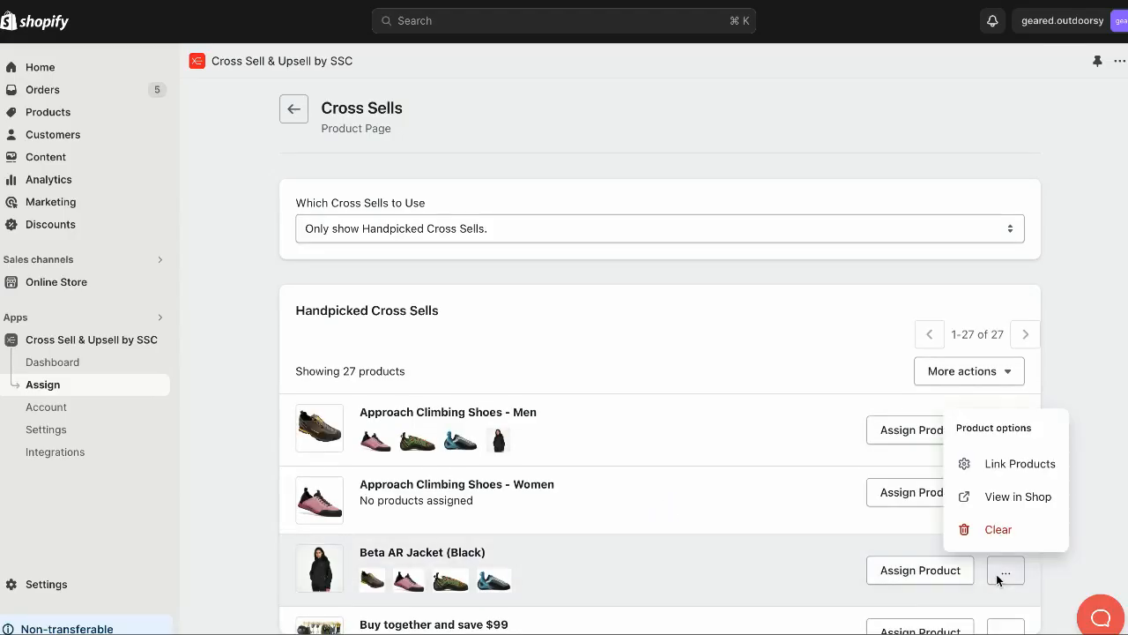
pyautogui.click(1010, 496)
pyautogui.scroll(-3, 1010, 490)
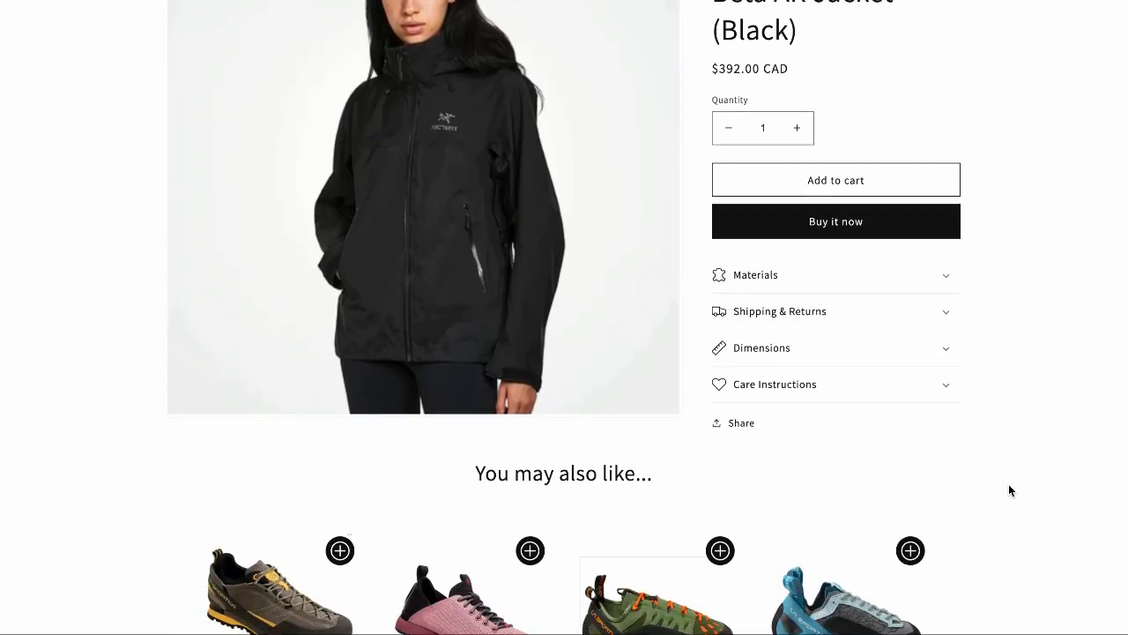
pyautogui.scroll(-3, 1010, 490)
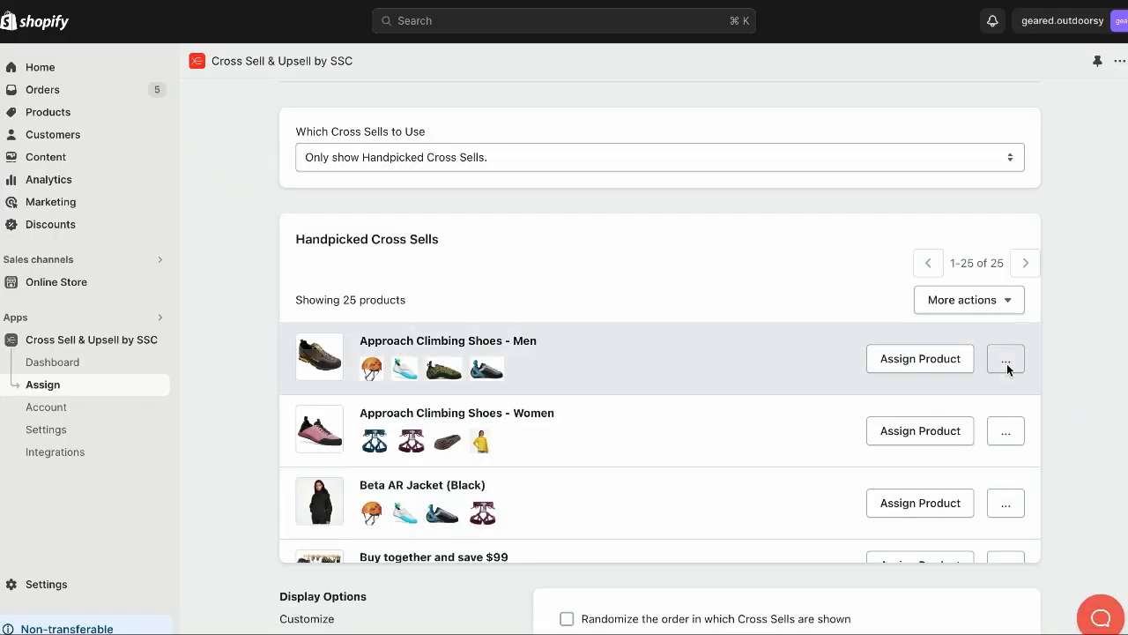
# - Link the cross sells of Approach Climbing Shoes - Men reciprocally and save the links
pyautogui.click(1006, 365)
pyautogui.click(1001, 436)
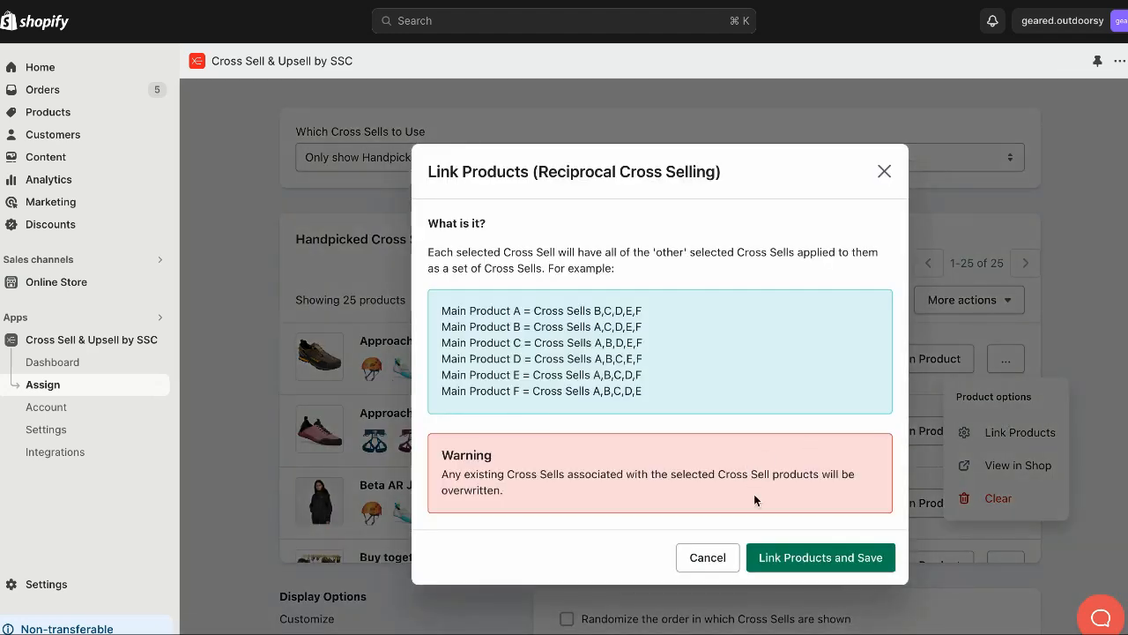
pyautogui.click(776, 555)
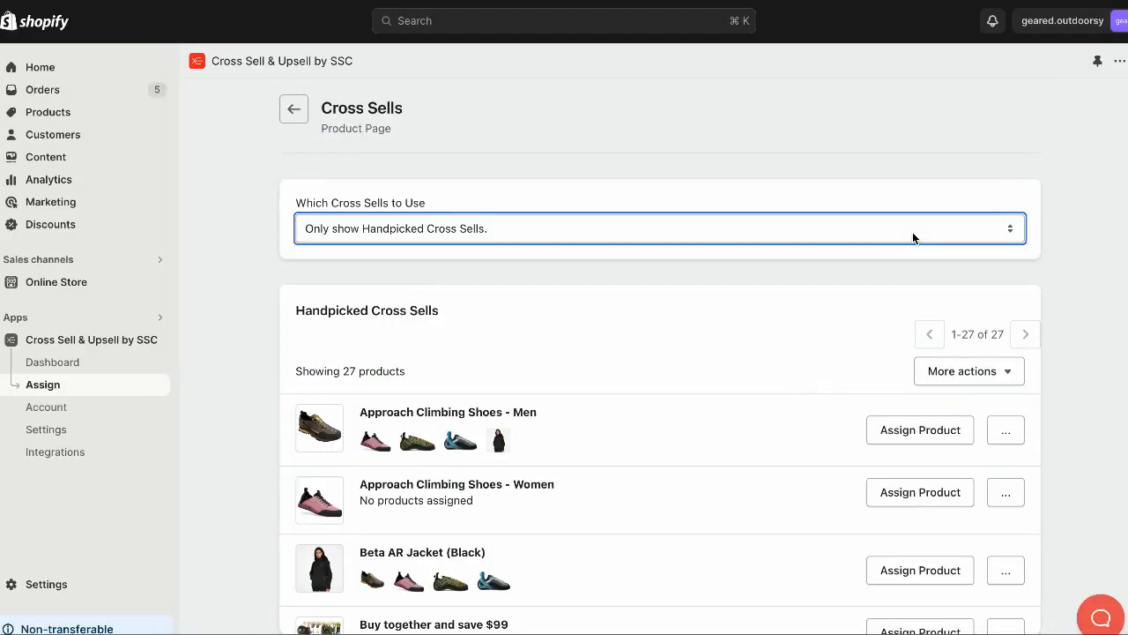
# - Switch to Only show Global Product Cross Sells and assign Beta AR Jacket (Black), Microdini Jacket Hoody (Float Blue) and P-6 Mission Organic T-Shirt (New Navy)
pyautogui.click(745, 230)
pyautogui.click(740, 251)
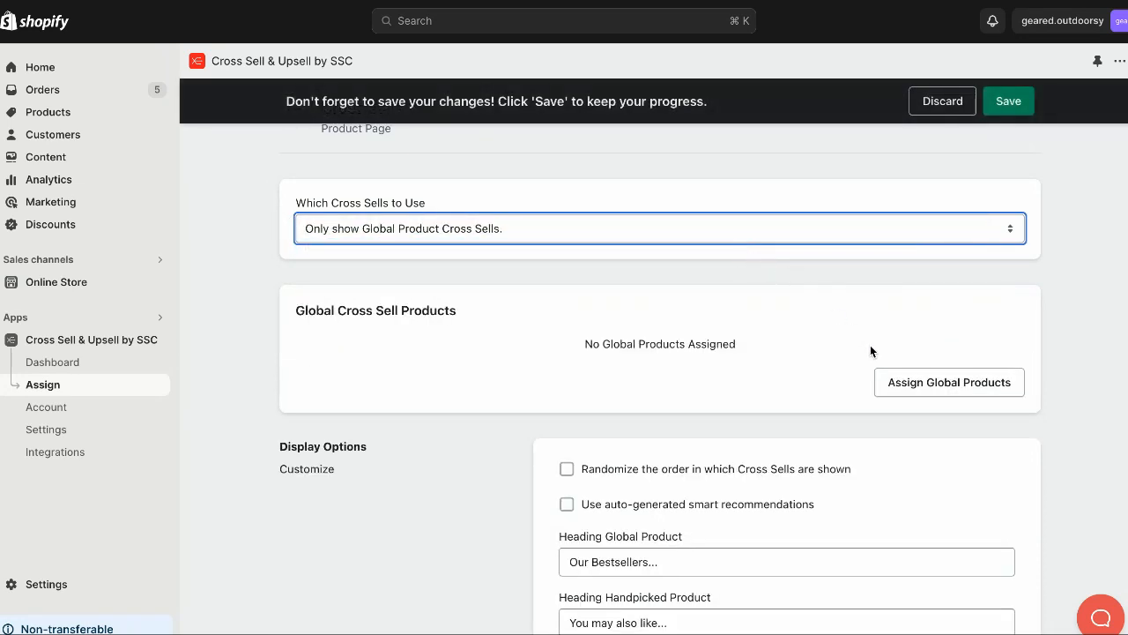
pyautogui.click(899, 383)
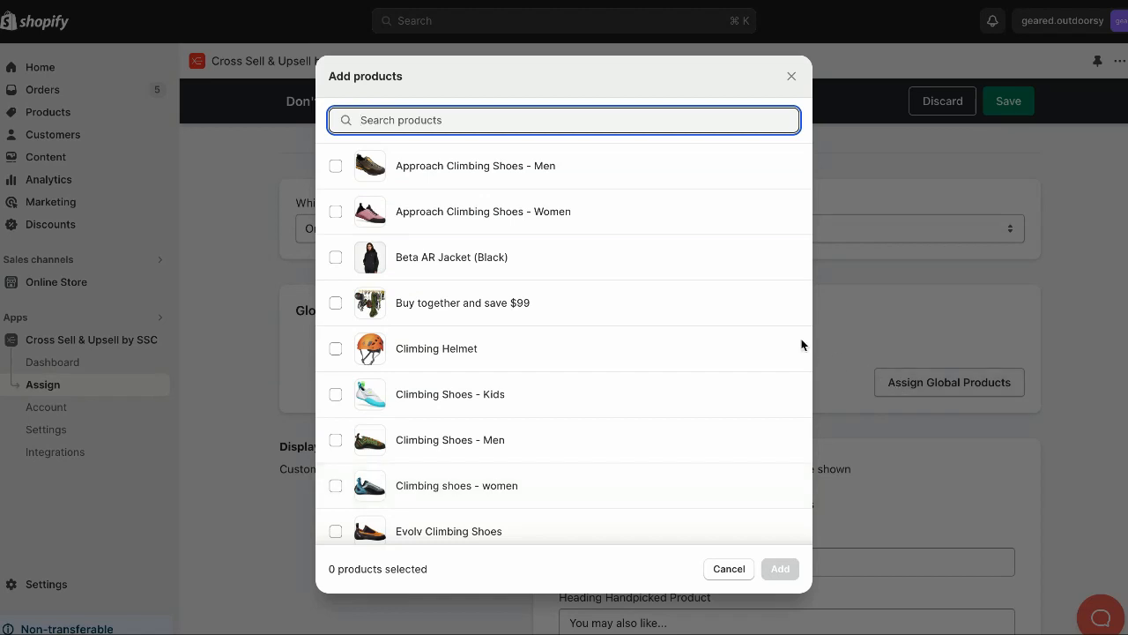
pyautogui.click(728, 271)
pyautogui.scroll(-1, 718, 357)
pyautogui.scroll(-4, 720, 357)
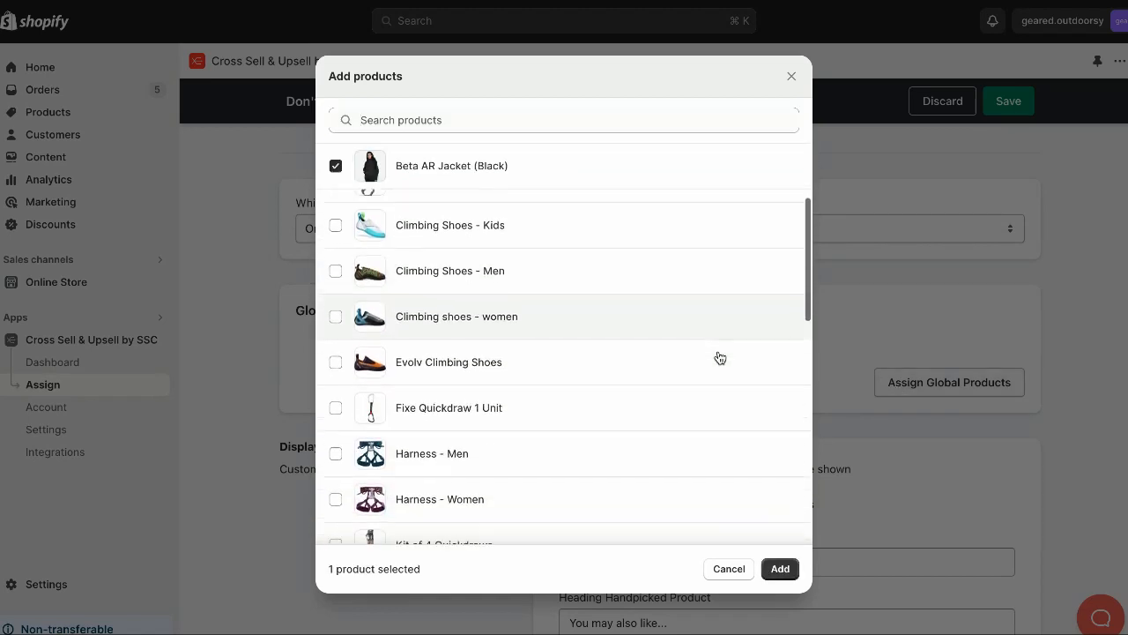
pyautogui.scroll(-1, 719, 357)
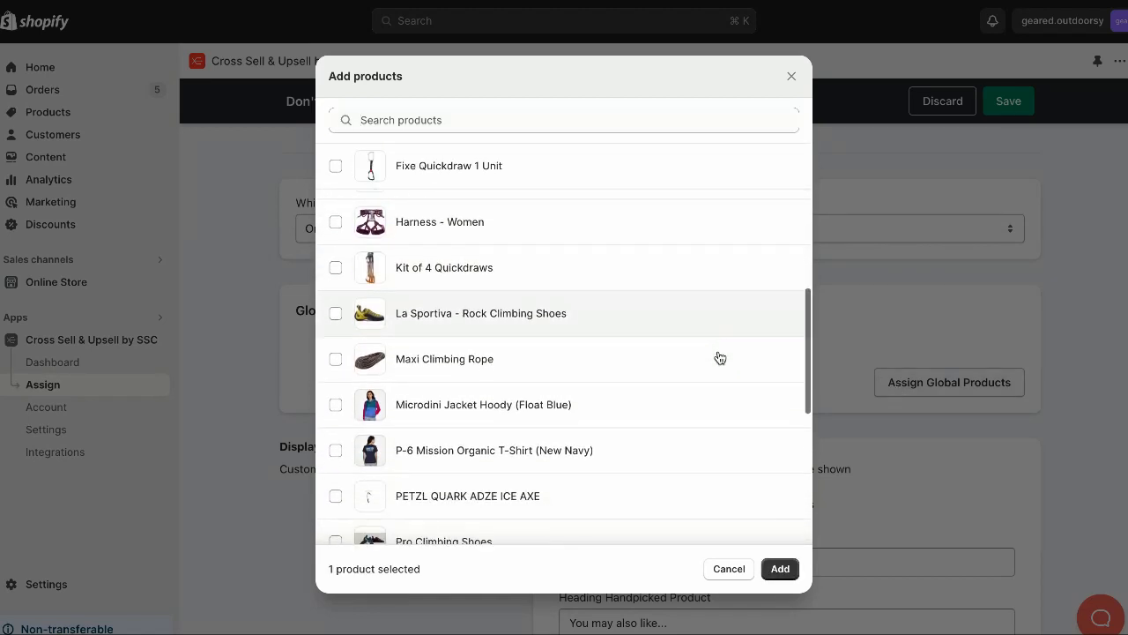
pyautogui.click(675, 402)
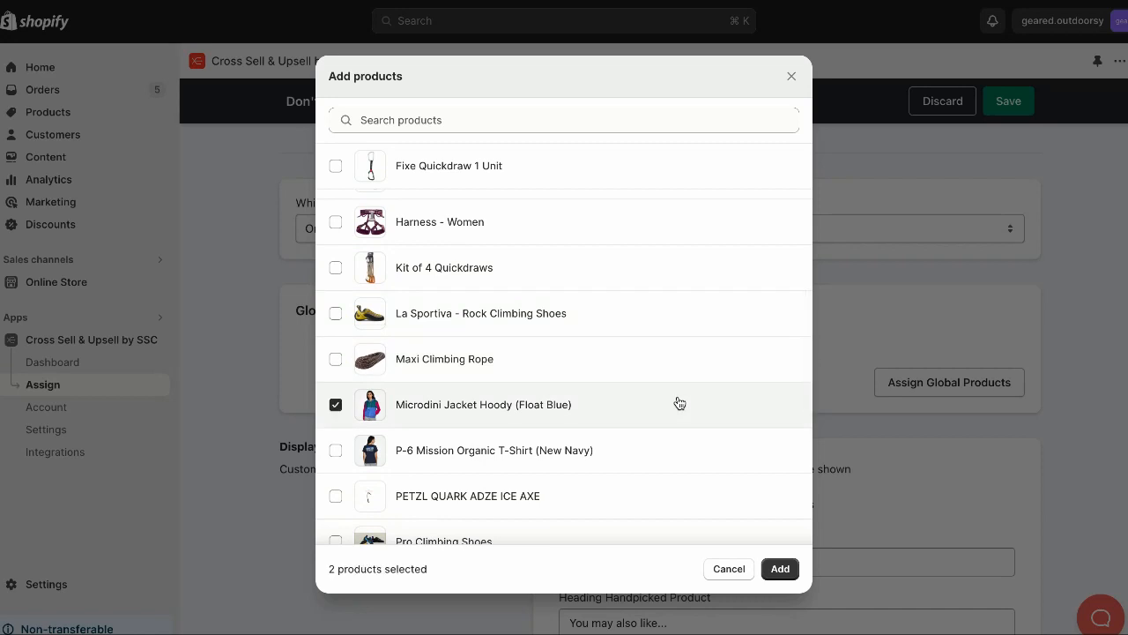
pyautogui.click(673, 446)
pyautogui.click(780, 568)
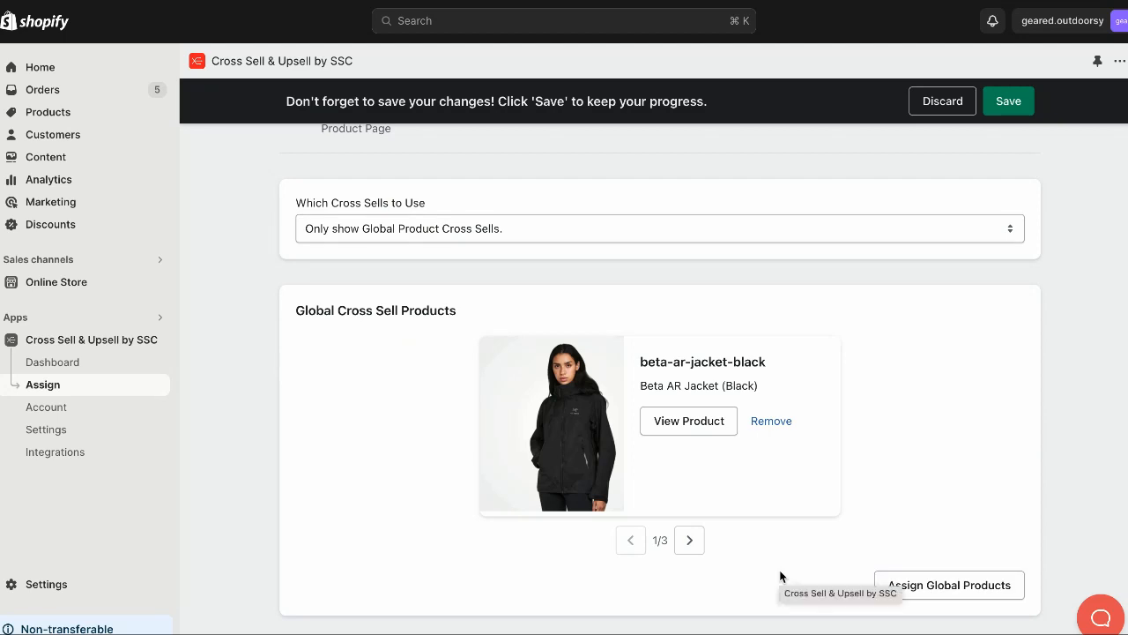
# - Page through the assigned global cross sell products and save the changes
pyautogui.click(690, 541)
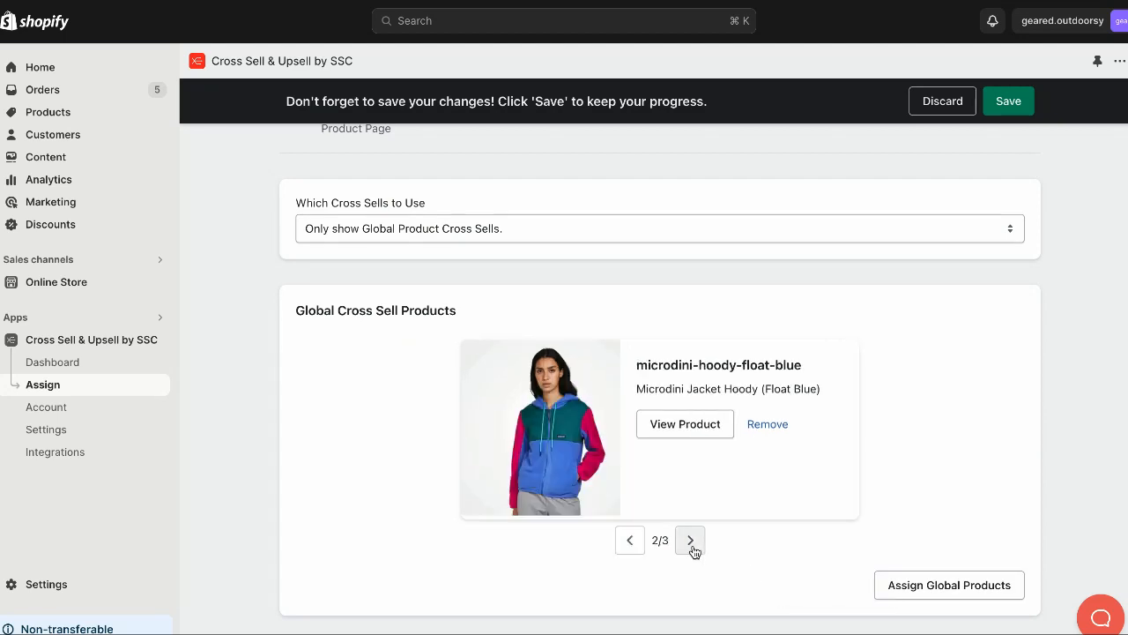
pyautogui.click(690, 540)
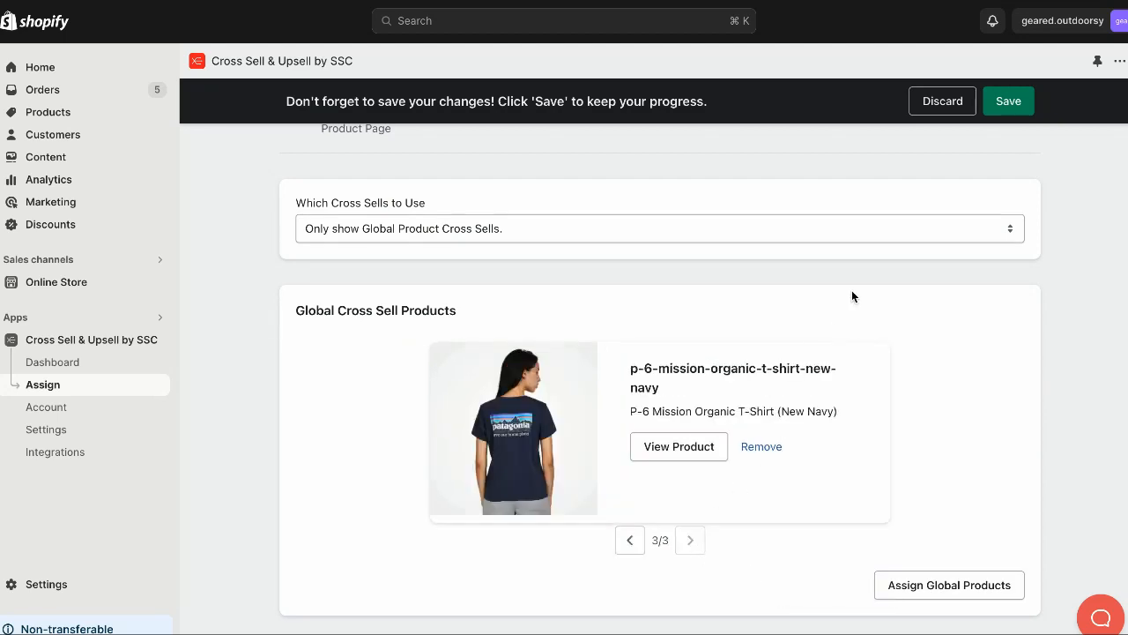
pyautogui.click(998, 106)
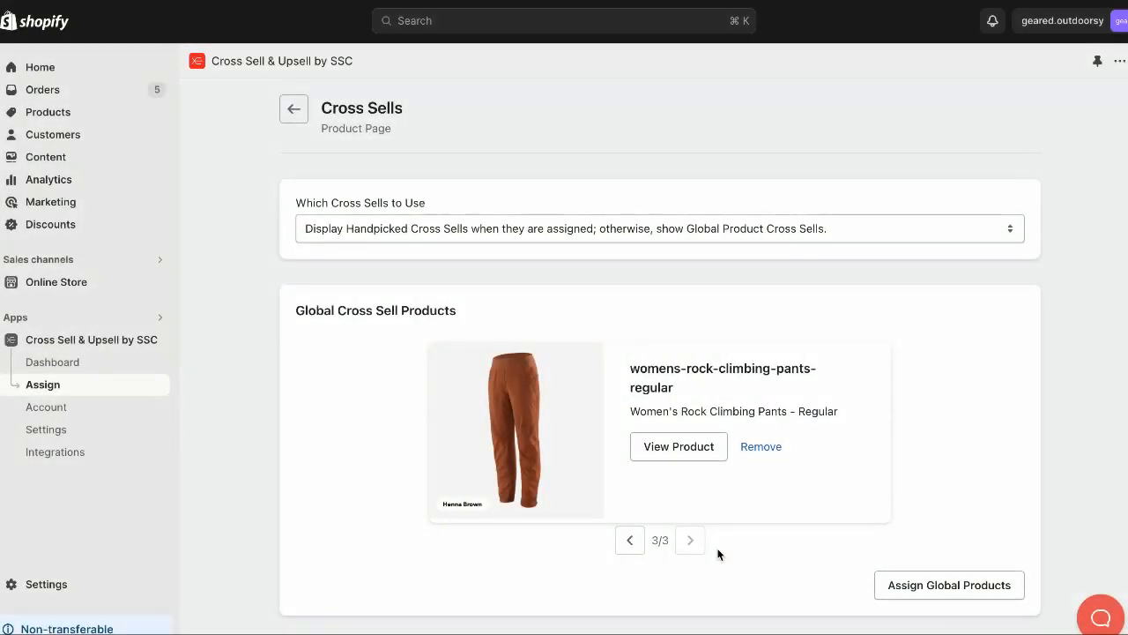
# - Keep the mode that displays handpicked cross sells when assigned and otherwise global ones, and review both product lists
pyautogui.click(1012, 231)
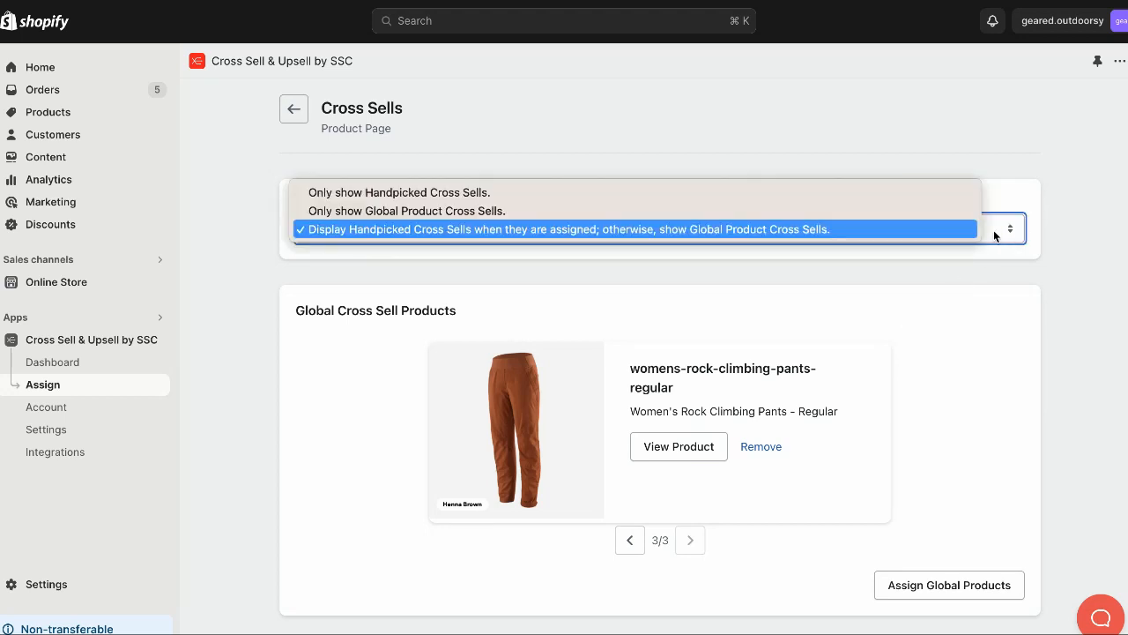
pyautogui.click(860, 229)
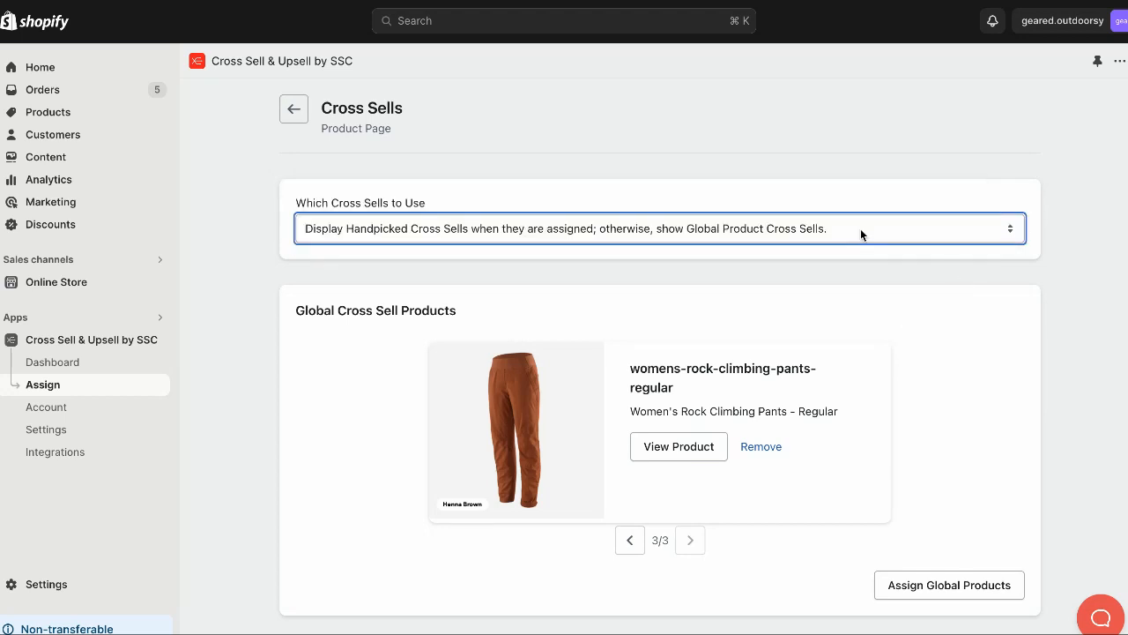
pyautogui.scroll(-4, 903, 360)
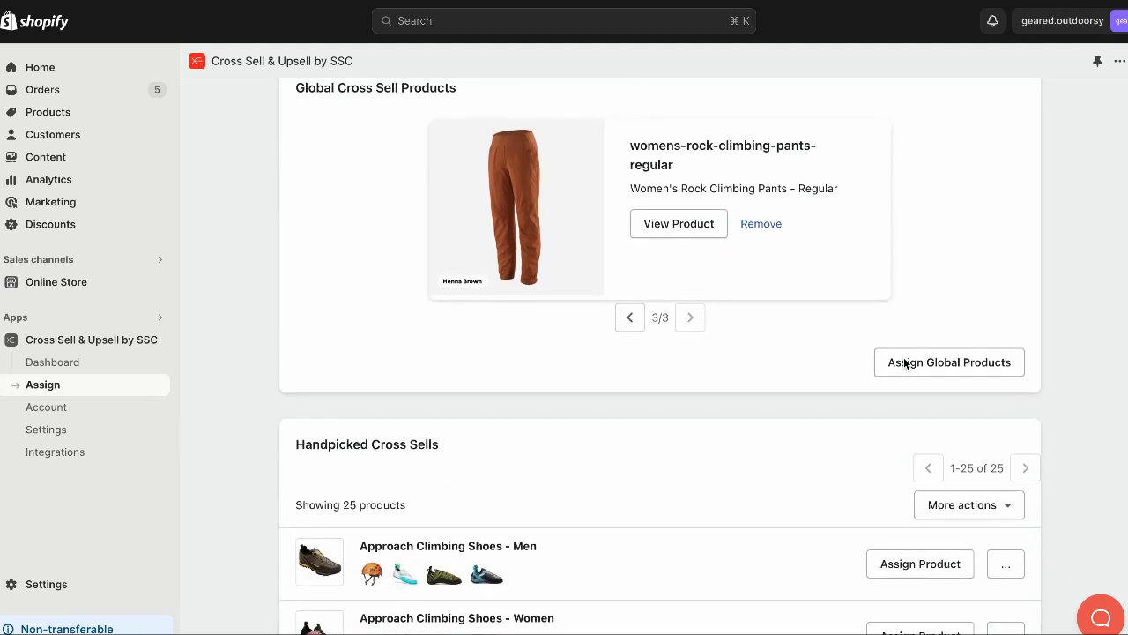
pyautogui.scroll(-1, 903, 360)
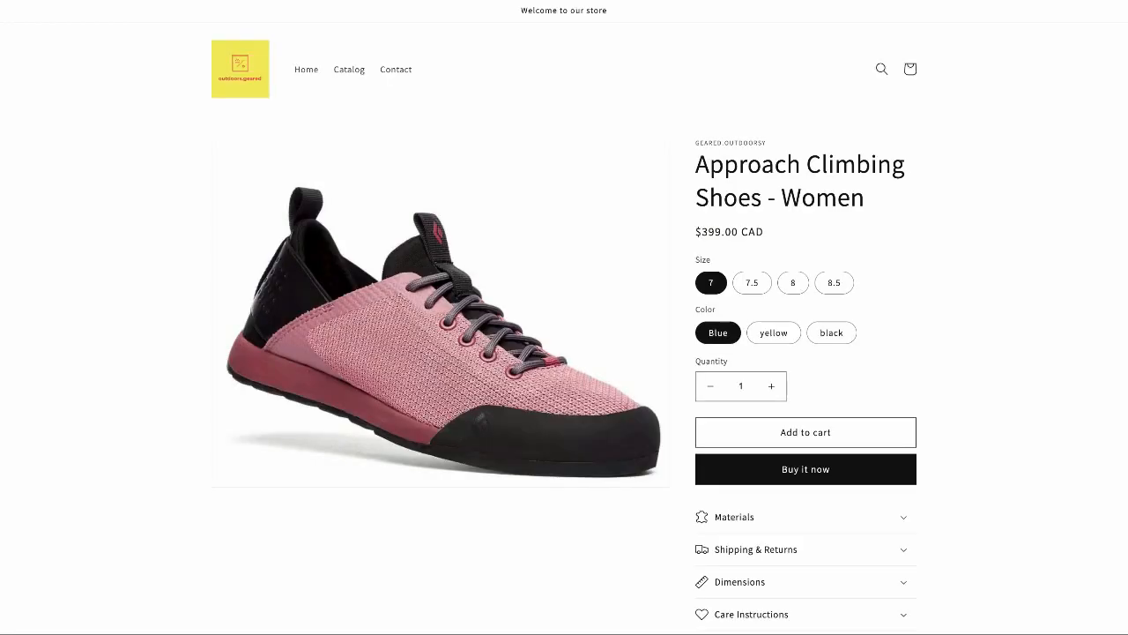
# - Page through the global cross sell products and check the storefront pages of Approach Climbing Shoes - Women and Beta AR Jacket (Black)
pyautogui.scroll(-5, 615, 396)
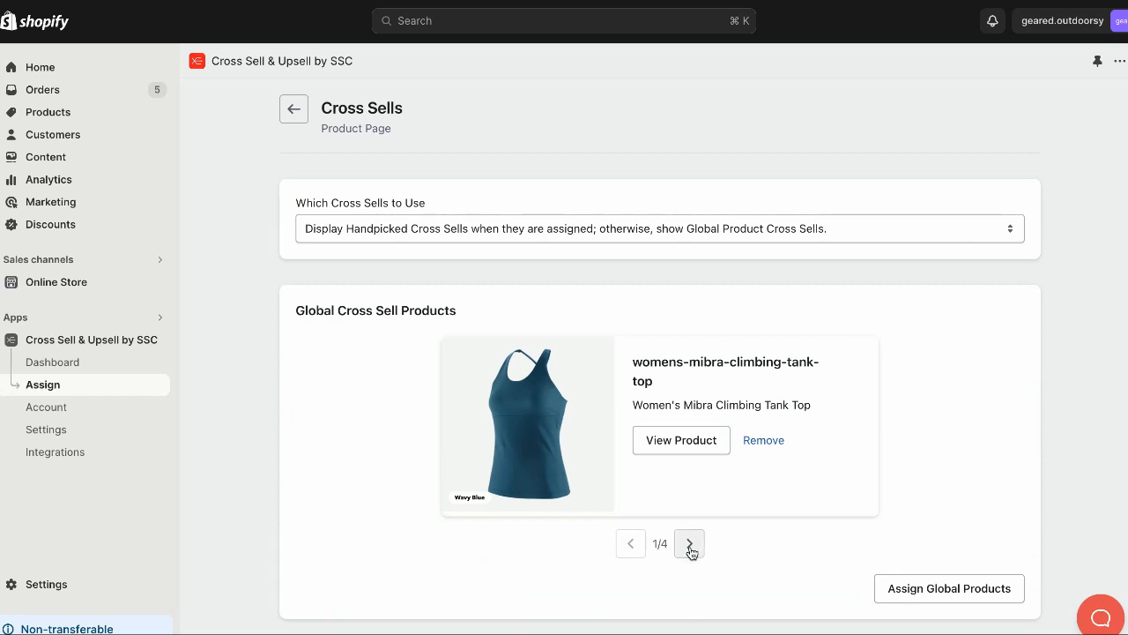
pyautogui.click(690, 544)
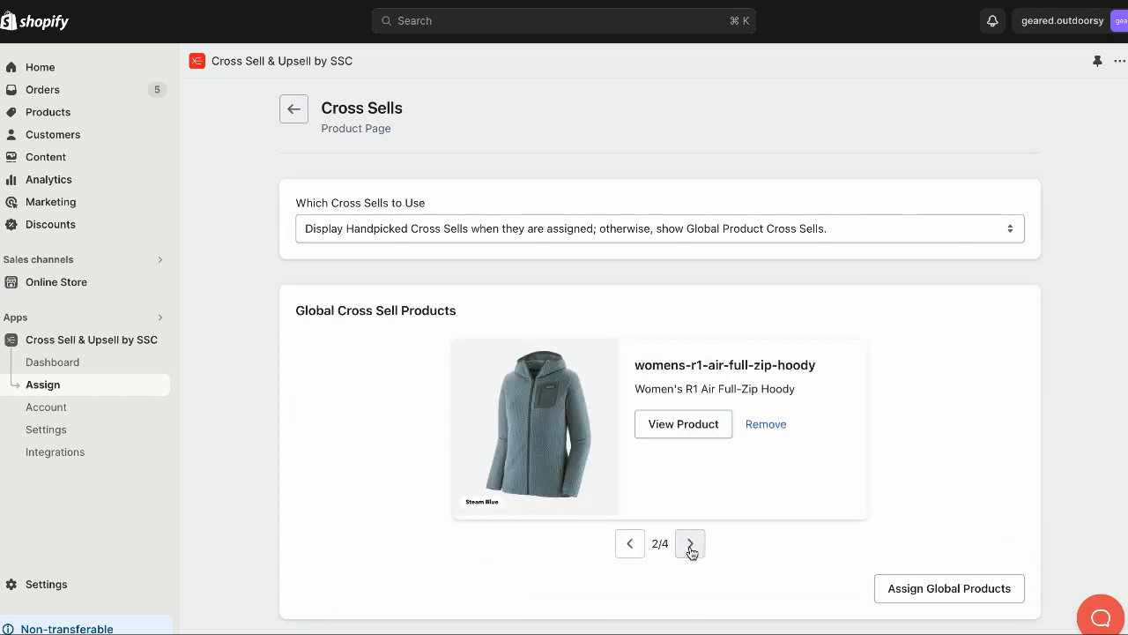
pyautogui.click(691, 547)
pyautogui.click(691, 546)
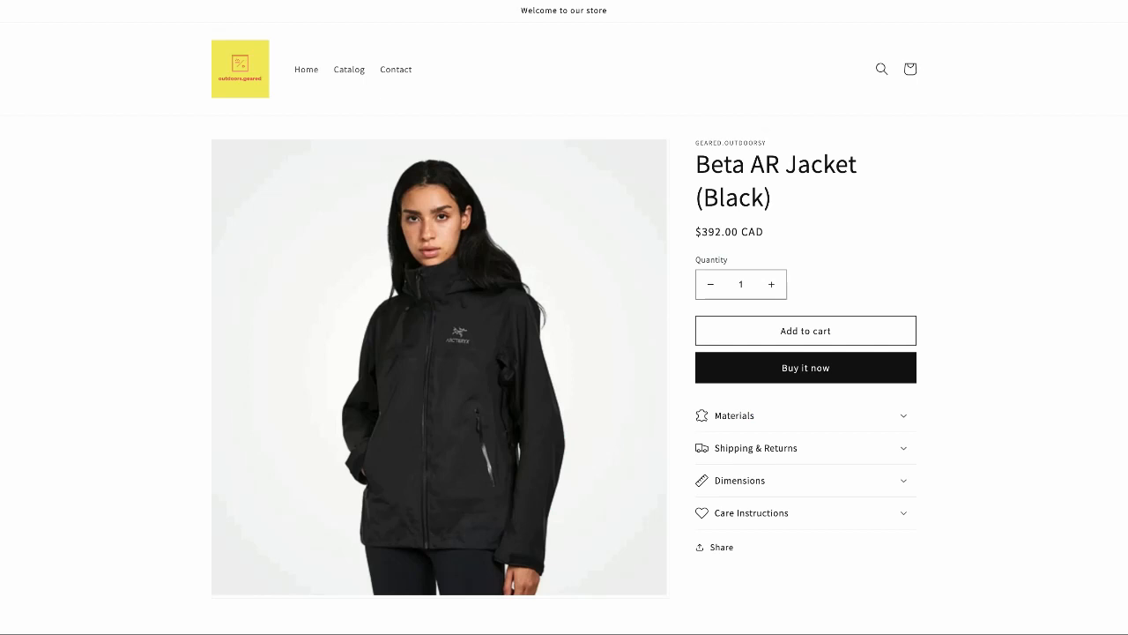
pyautogui.scroll(-3, 872, 235)
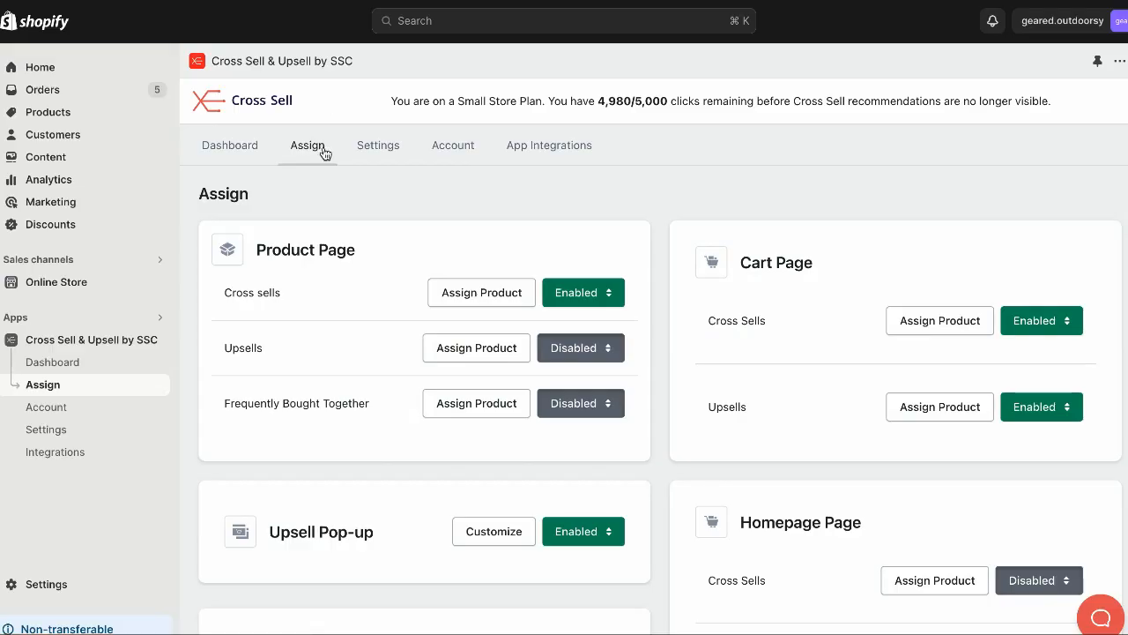
# - Open the Upsell Pop-up customization and keep the mode that displays upsells when assigned and otherwise global upsells products
pyautogui.click(486, 534)
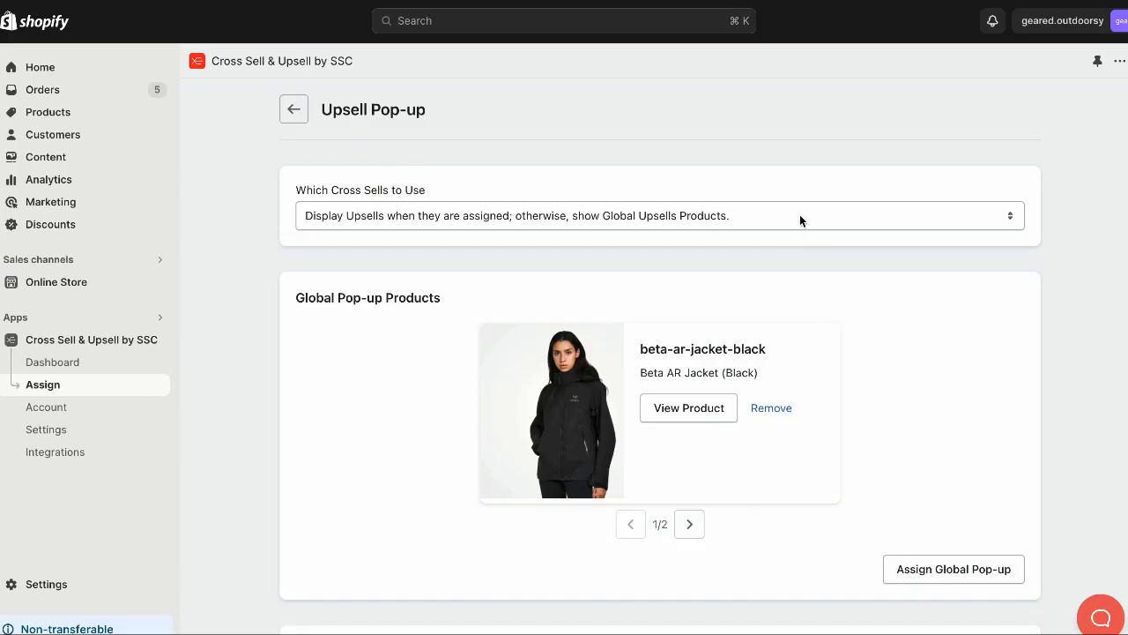
pyautogui.click(800, 214)
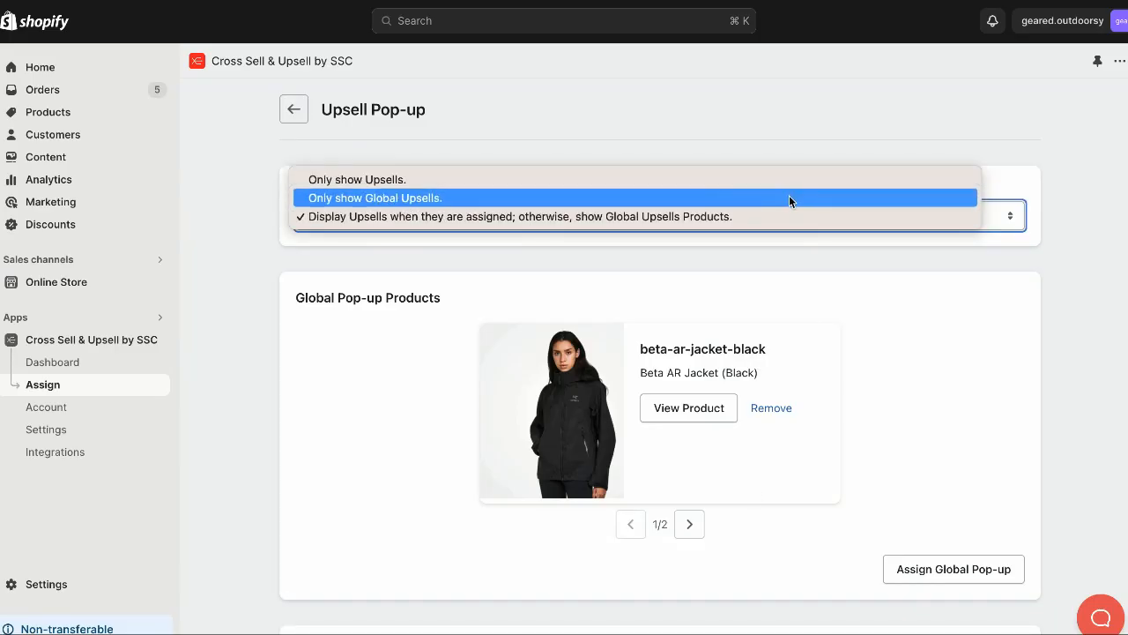
pyautogui.click(790, 217)
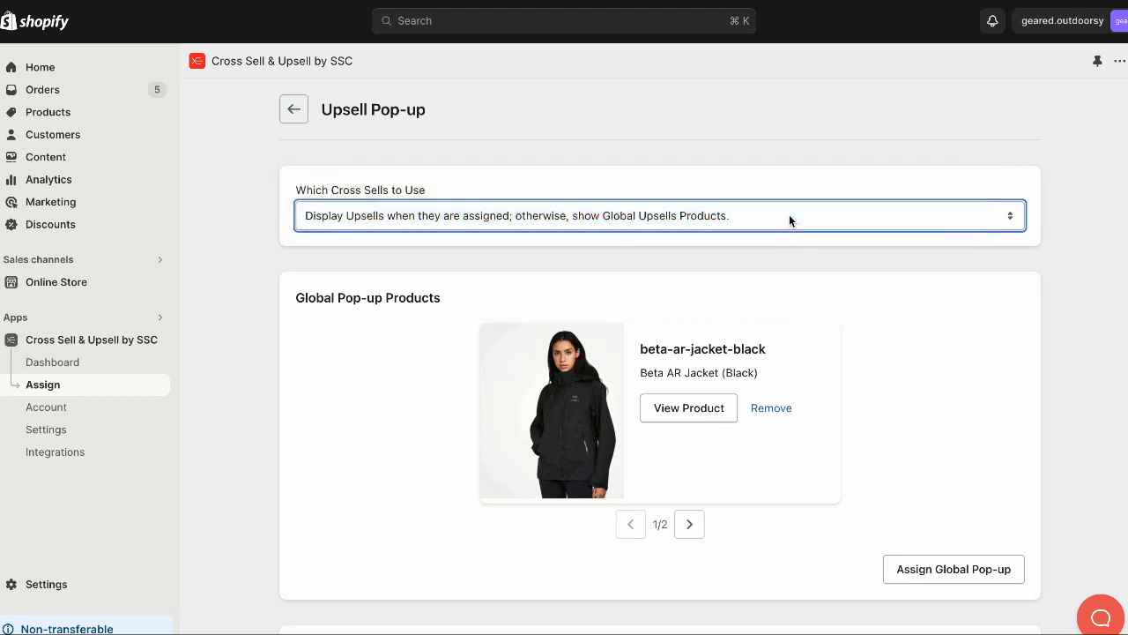
# - View P-6 Mission Organic T-Shirt (New Navy) in the shop, add it to the cart, and add Beta AR Jacket from the upsell pop-up
pyautogui.scroll(-5, 837, 299)
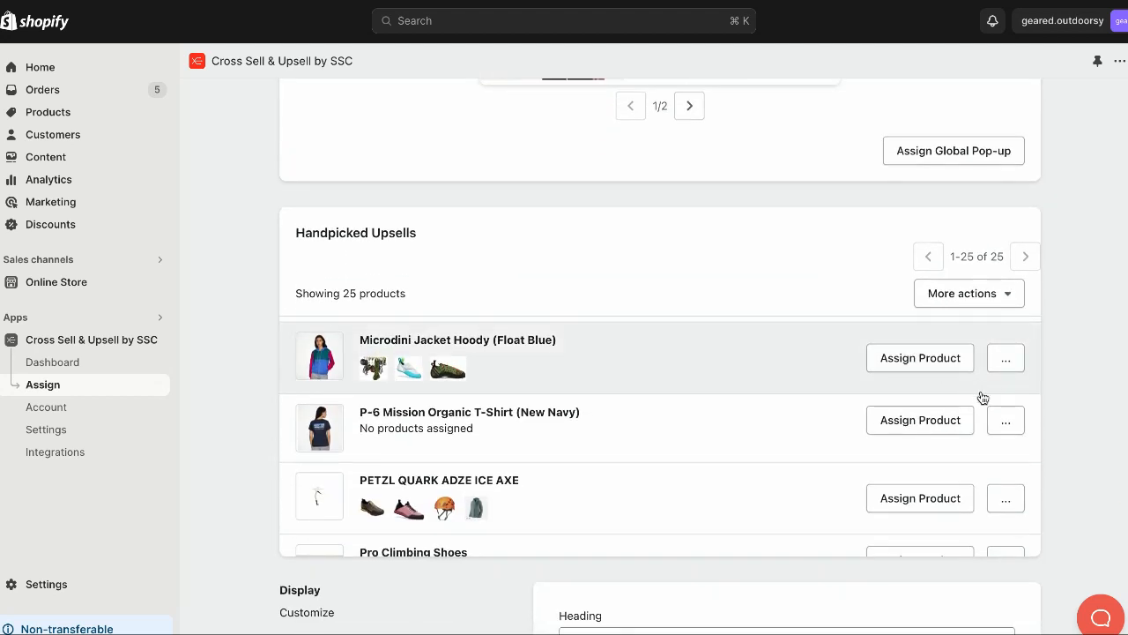
pyautogui.click(998, 429)
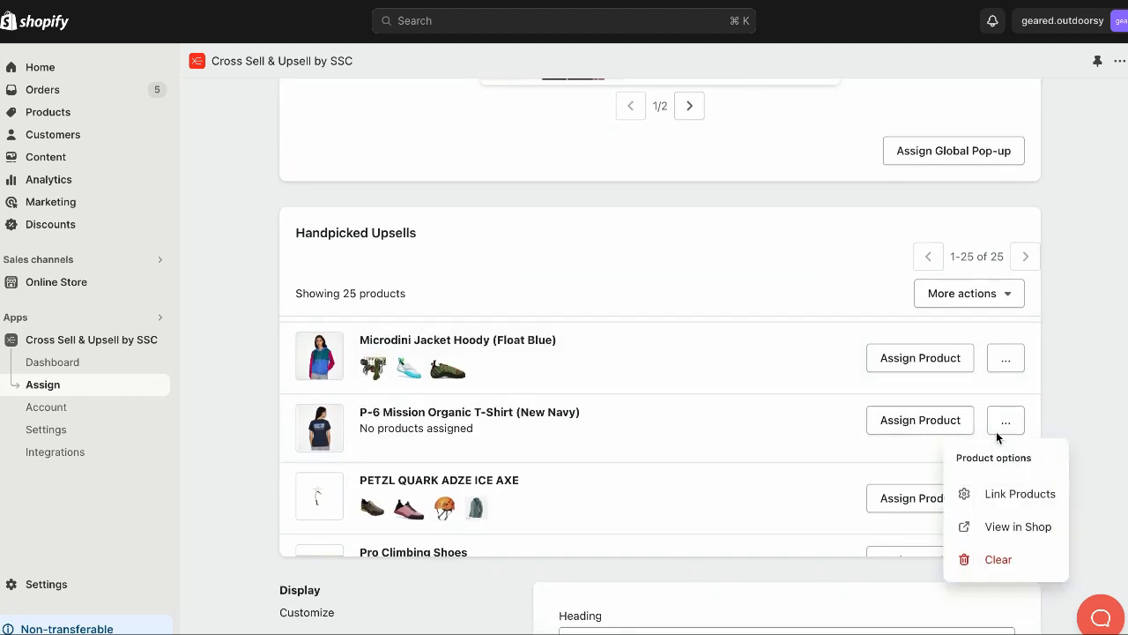
pyautogui.click(1000, 524)
pyautogui.click(827, 338)
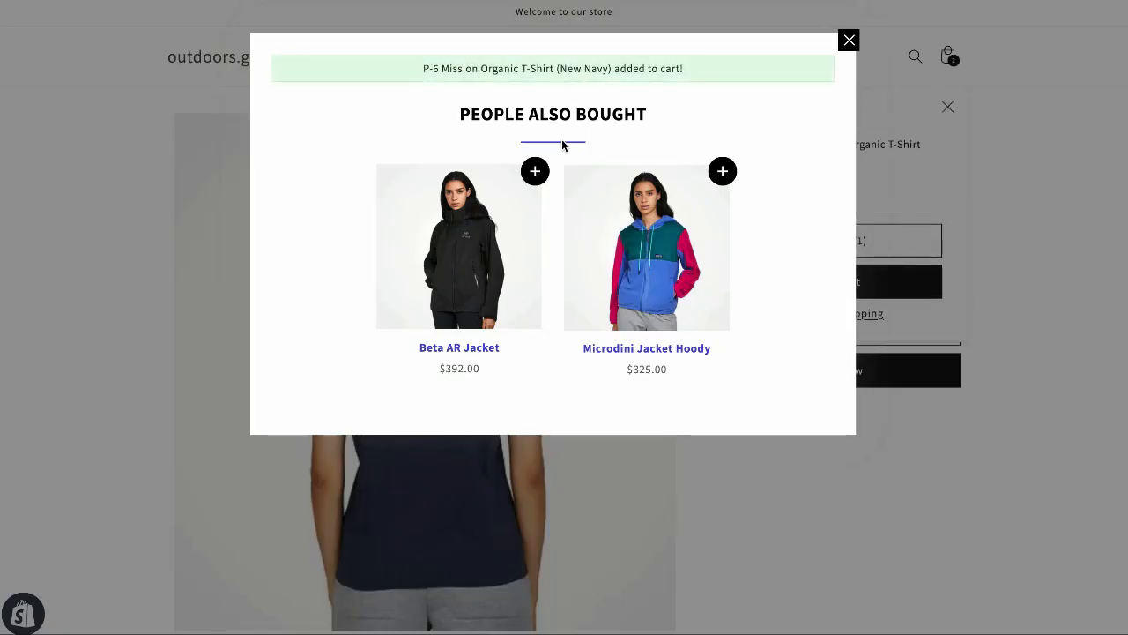
pyautogui.click(535, 171)
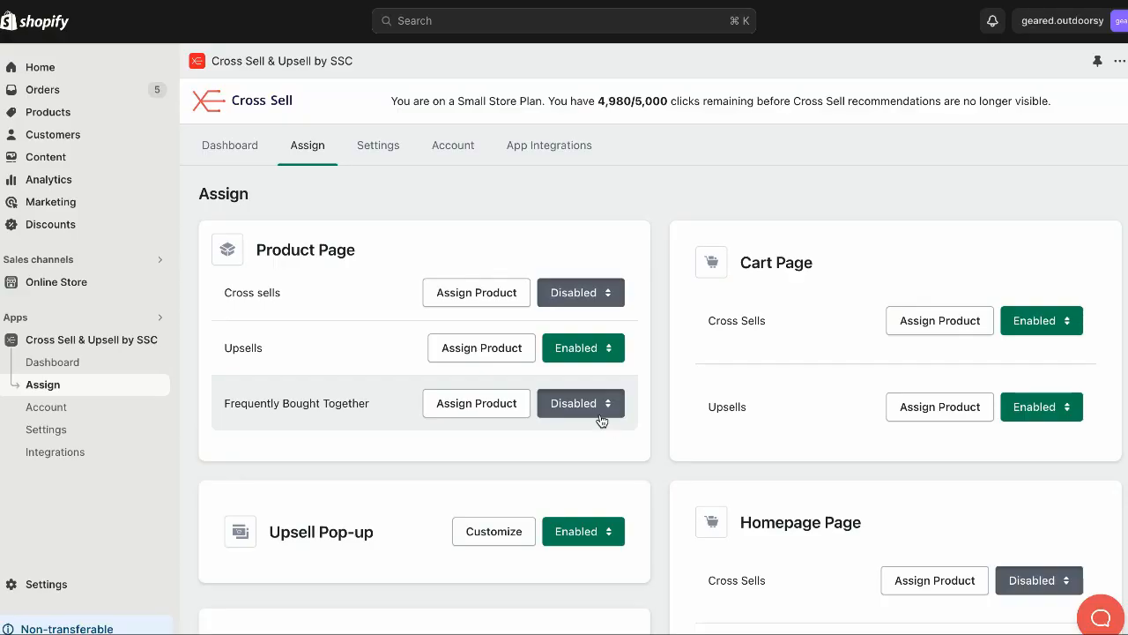
# - Enable Frequently Bought Together for the product page and open its product assignment
pyautogui.click(600, 415)
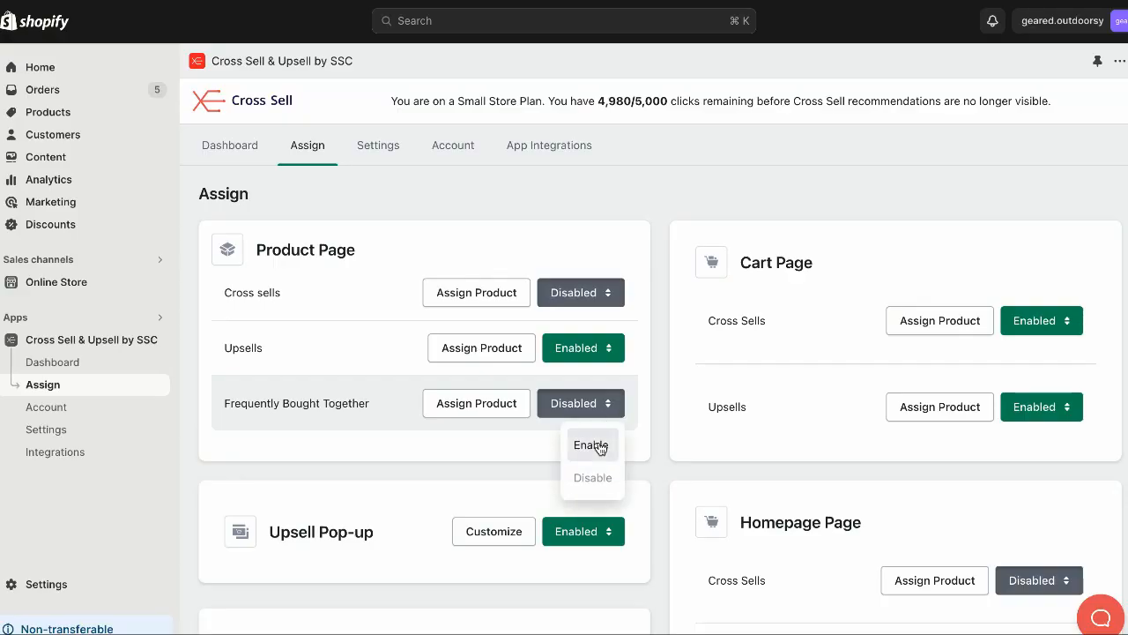
pyautogui.click(596, 443)
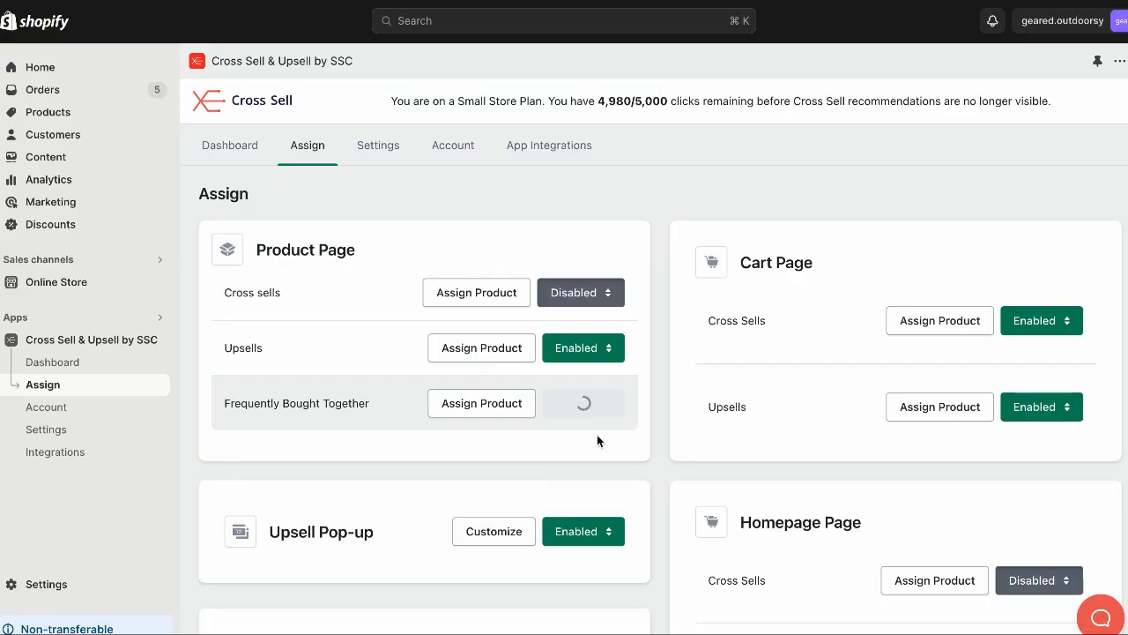
pyautogui.click(468, 402)
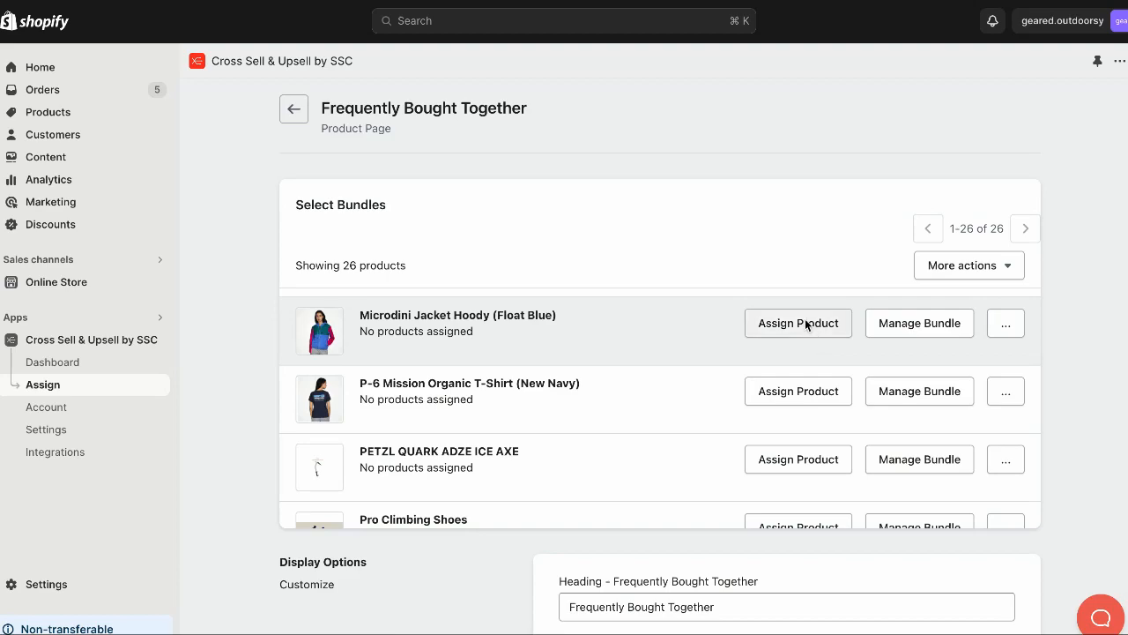
# - Assign Approach Climbing Shoes - Women and Beta AR Jacket (Black) to the Microdini Jacket Hoody (Float Blue) bundle
pyautogui.click(805, 322)
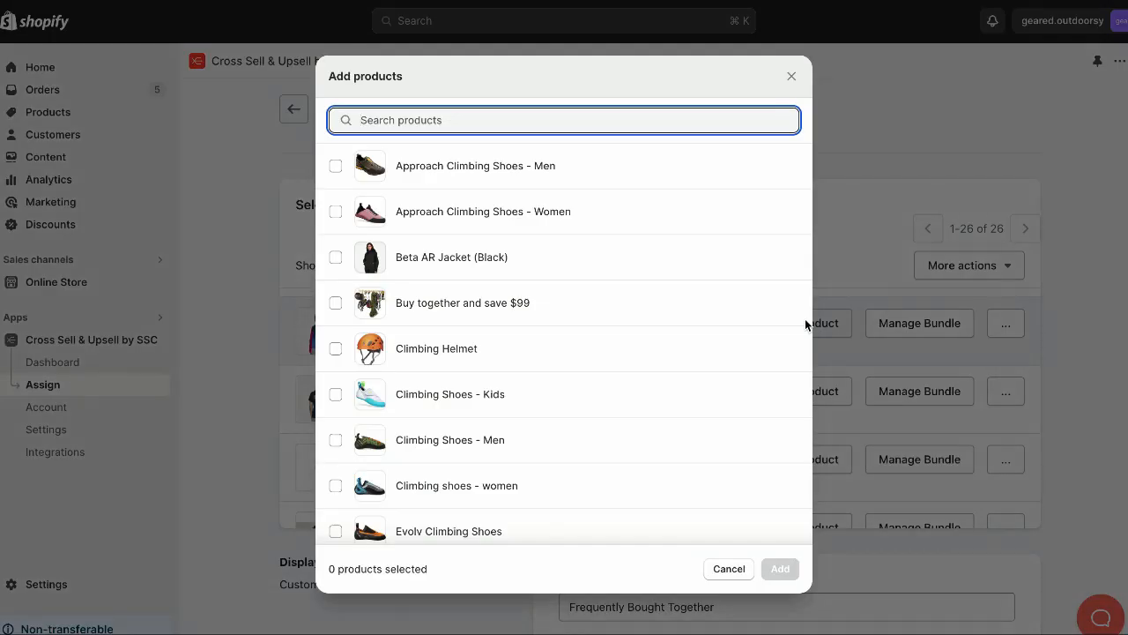
pyautogui.click(756, 263)
pyautogui.click(755, 224)
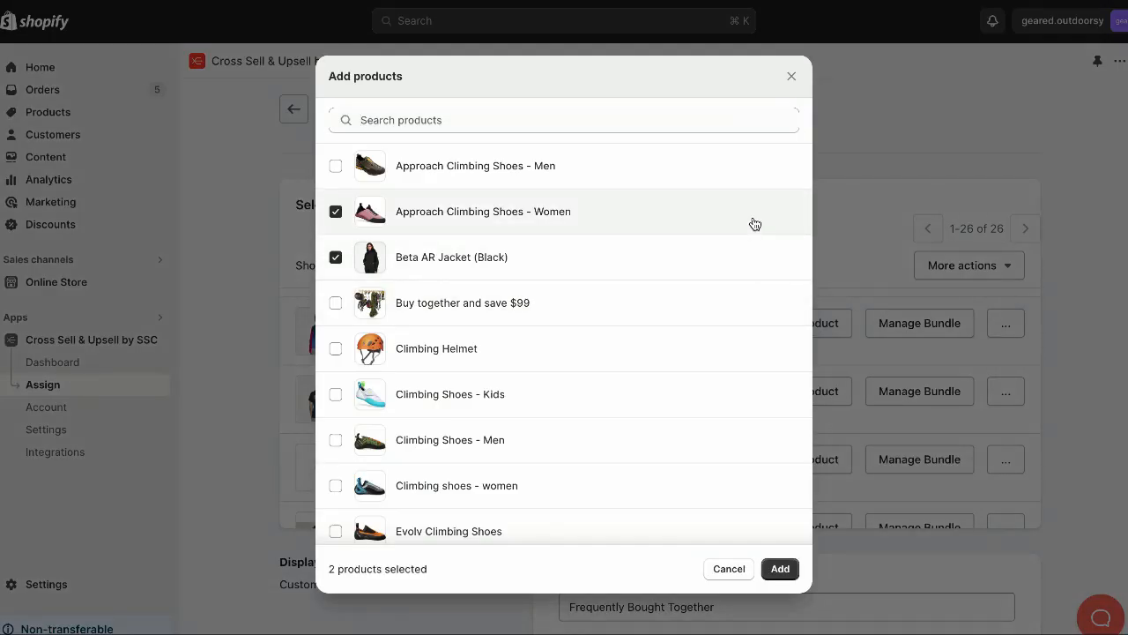
pyautogui.click(781, 570)
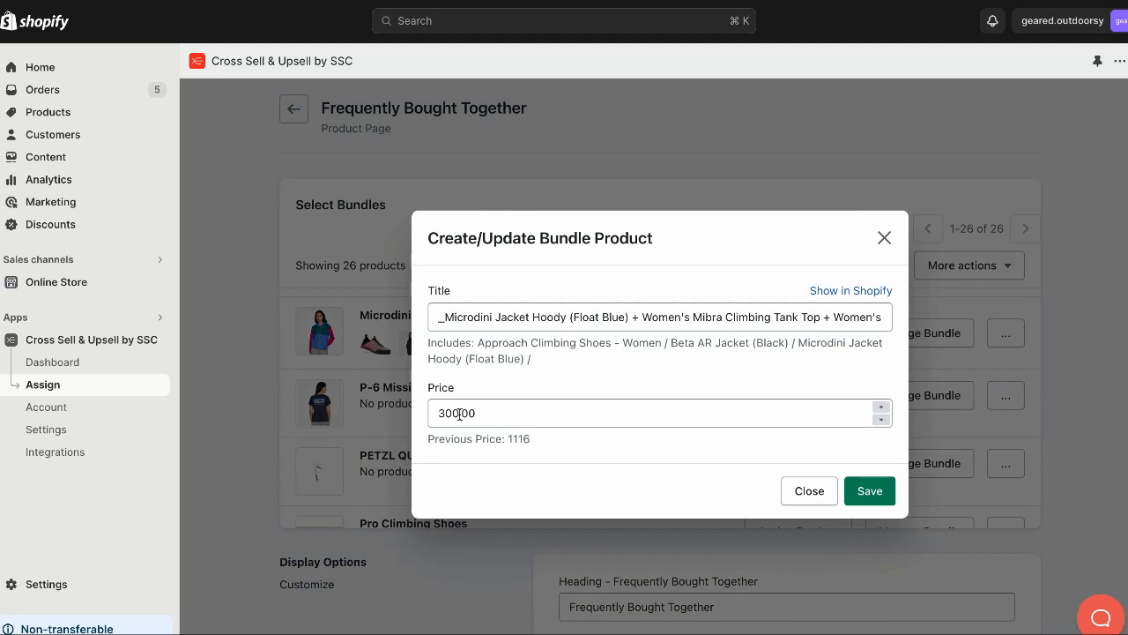
# - Save the Microdini Jacket Hoody (Float Blue) bundle with a price of 450.00 and check Frequently Bought Together on its storefront page
pyautogui.moveTo(460, 415); pyautogui.dragTo(436, 414)
pyautogui.write('45')
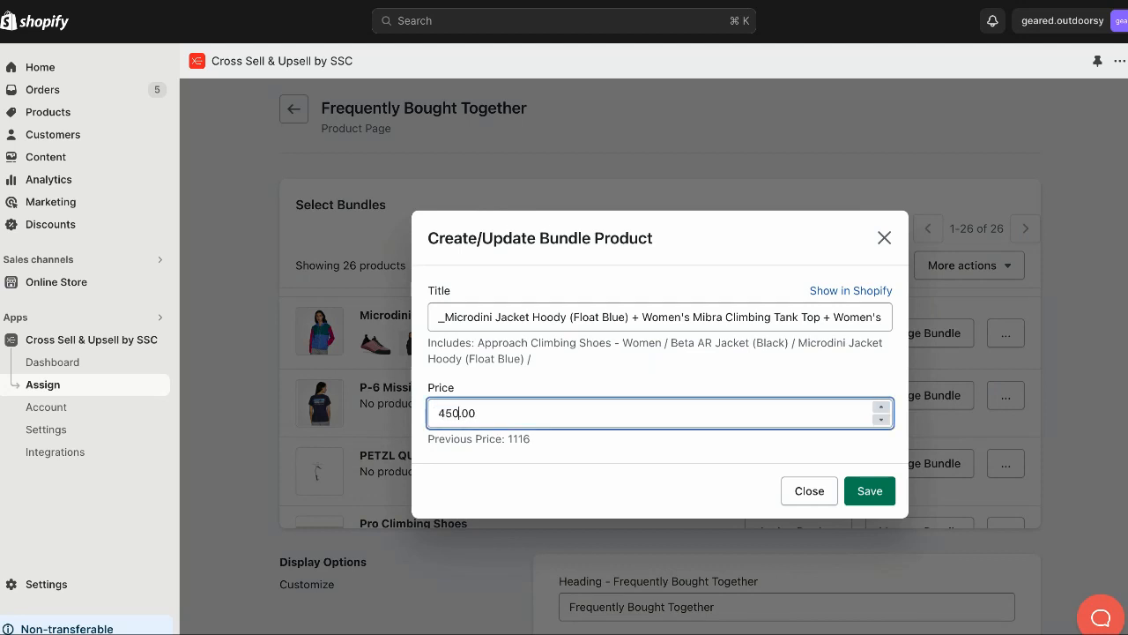
pyautogui.click(869, 491)
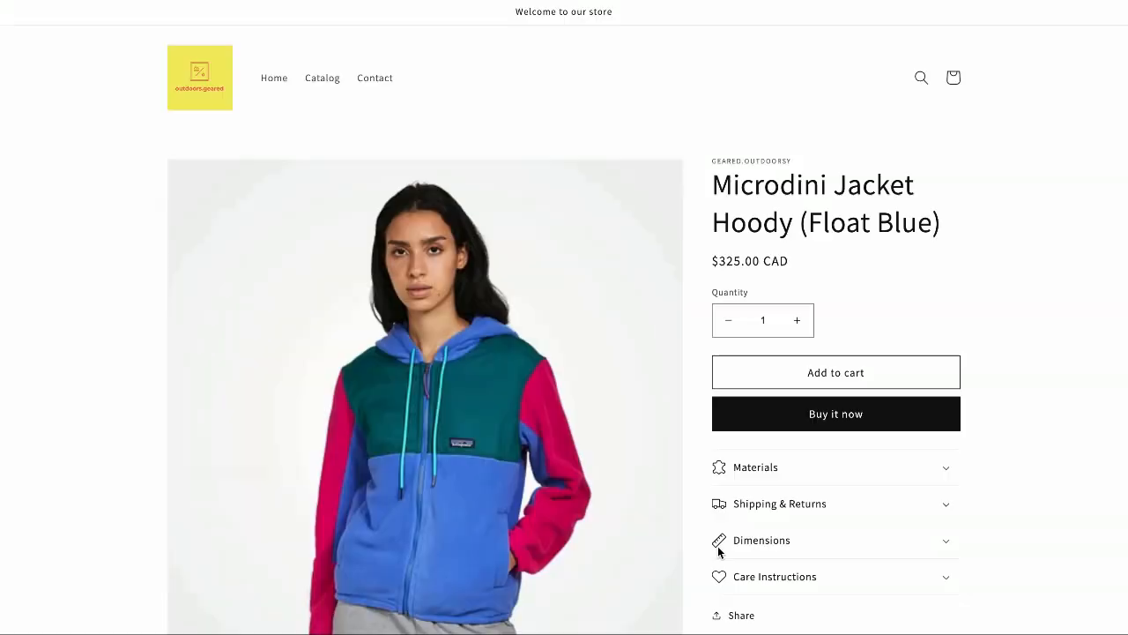
pyautogui.scroll(-3, 1036, 338)
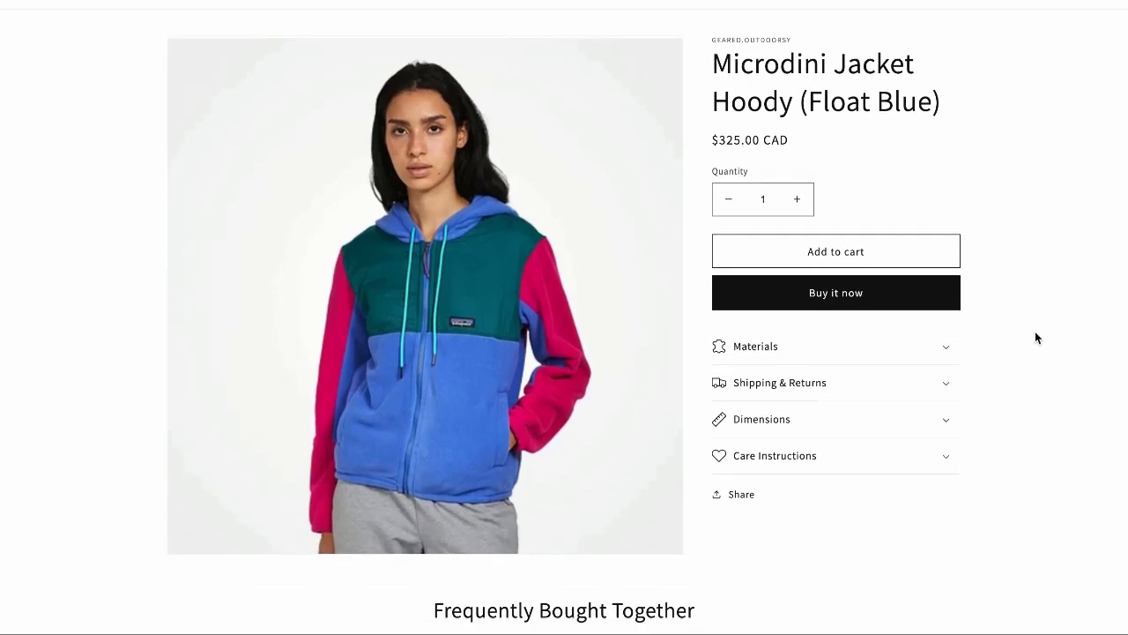
pyautogui.scroll(-1, 1036, 338)
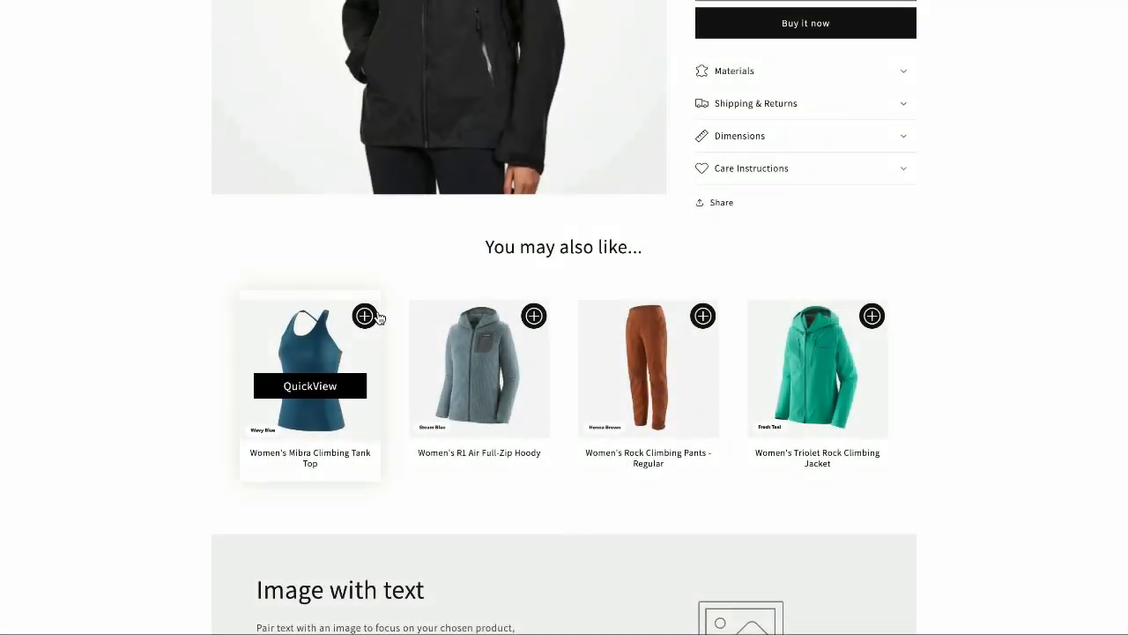
# - On the Beta AR Jacket (Black) page, add Women's Mibra Climbing Tank Top to the cart directly and through QuickView, and continue shopping
pyautogui.click(366, 317)
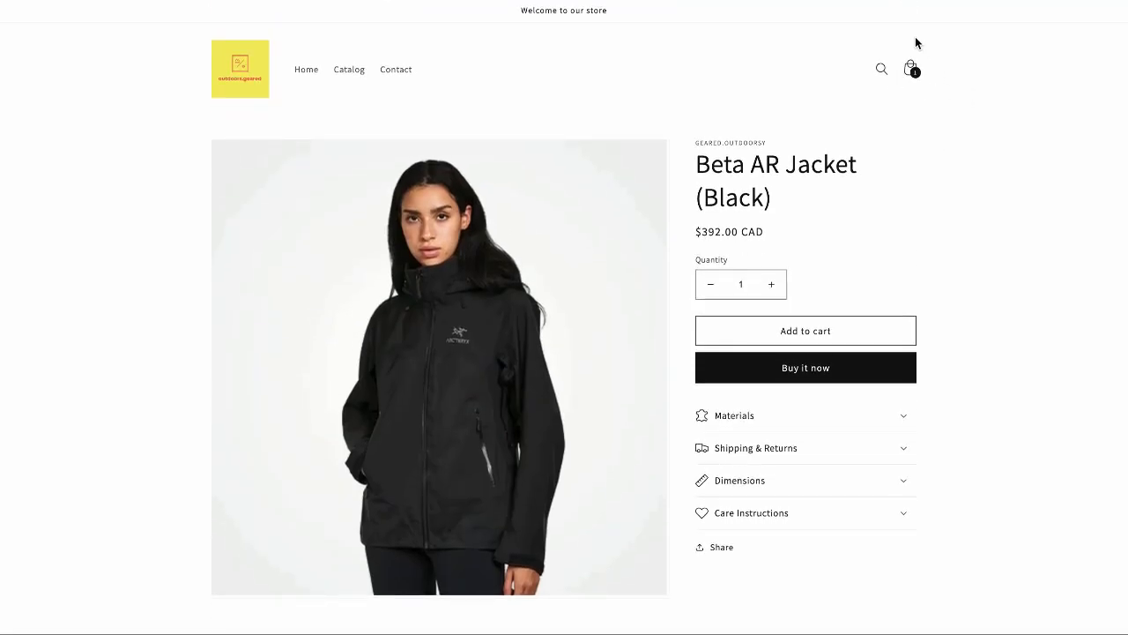
pyautogui.scroll(-4, 887, 132)
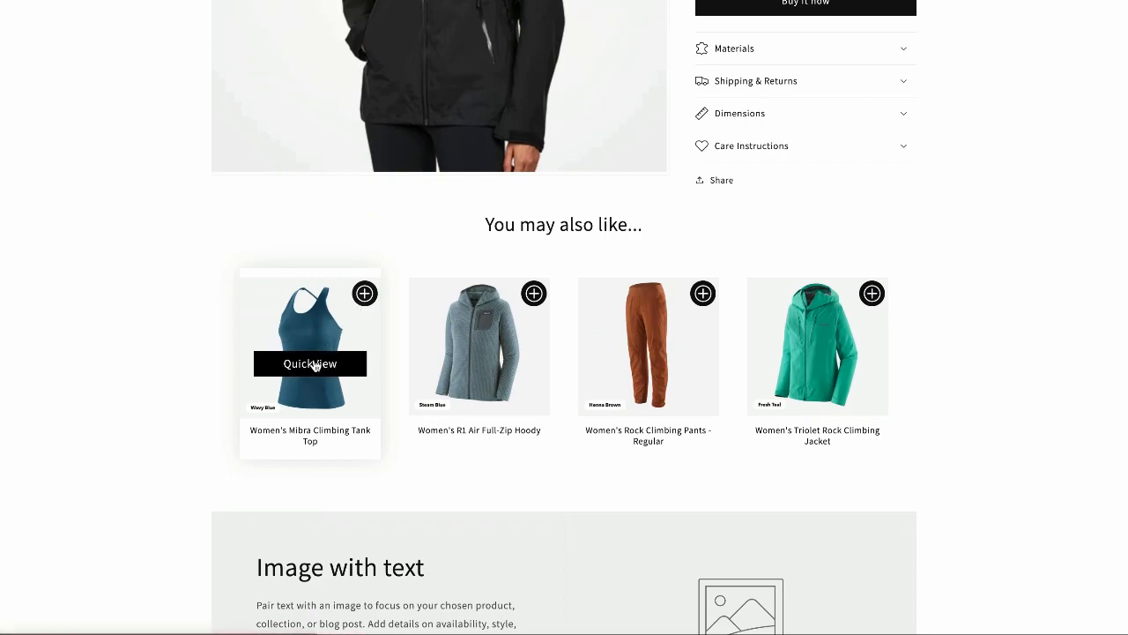
pyautogui.click(313, 364)
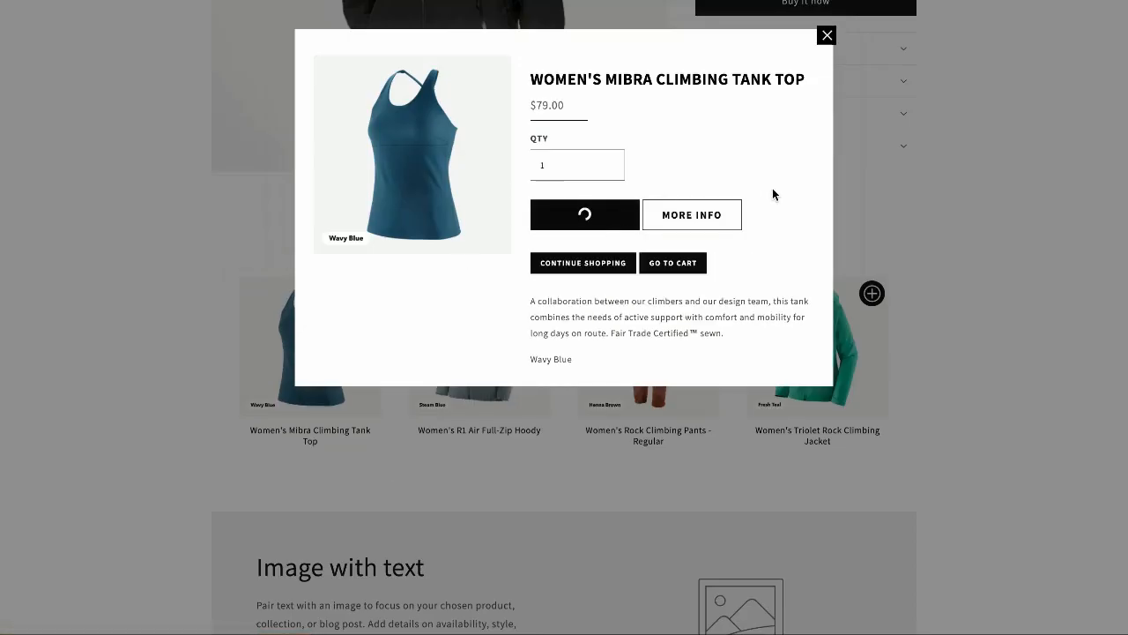
pyautogui.click(589, 264)
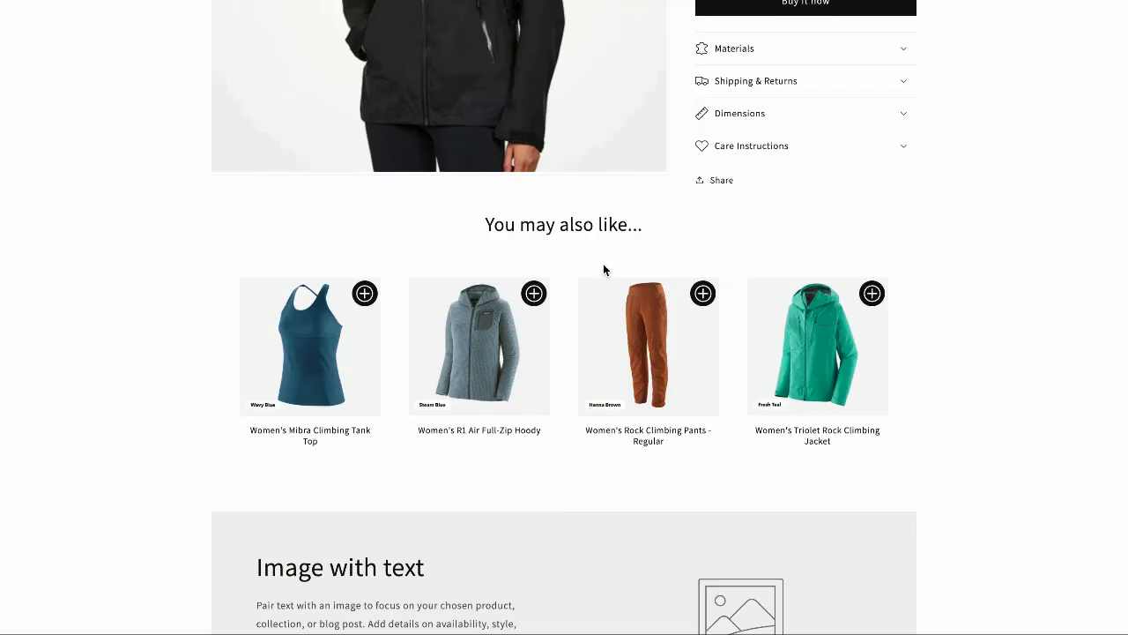